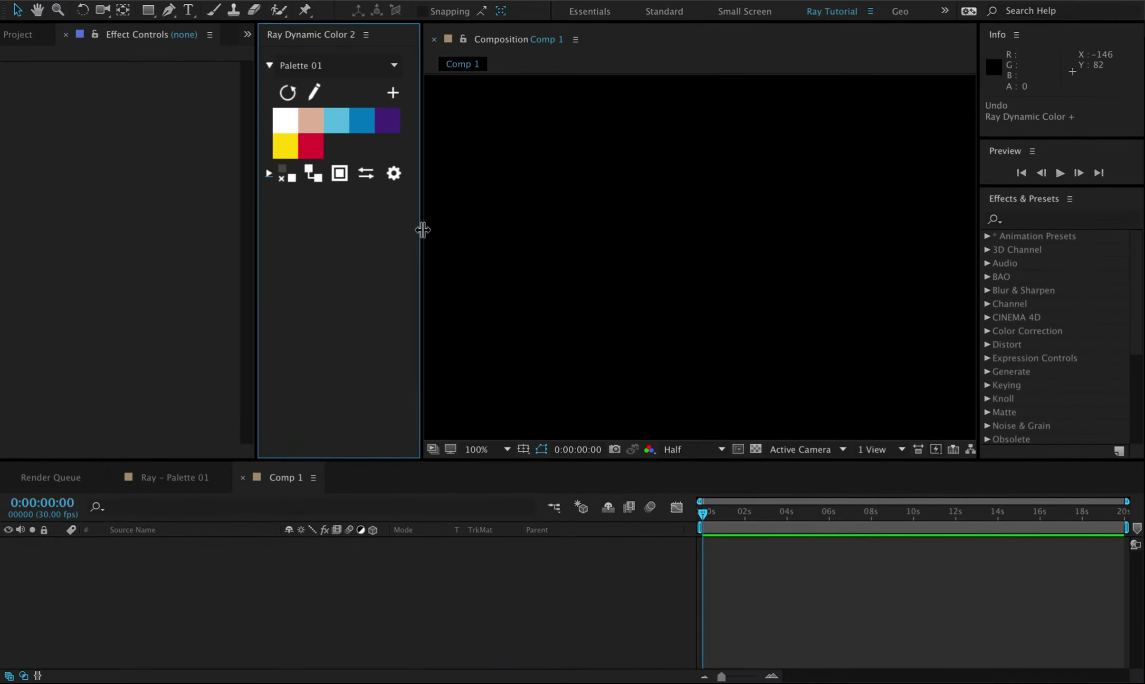
Widen the Ray Dynamic Color panel, then collapse and re-expand the palette header row
{"action": "mouse_move", "coordinate": [419, 232]}
{"action": "left_mouse_down"}
{"action": "mouse_move", "coordinate": [548, 232]}
{"action": "mouse_move", "coordinate": [418, 235]}
{"action": "left_mouse_up"}
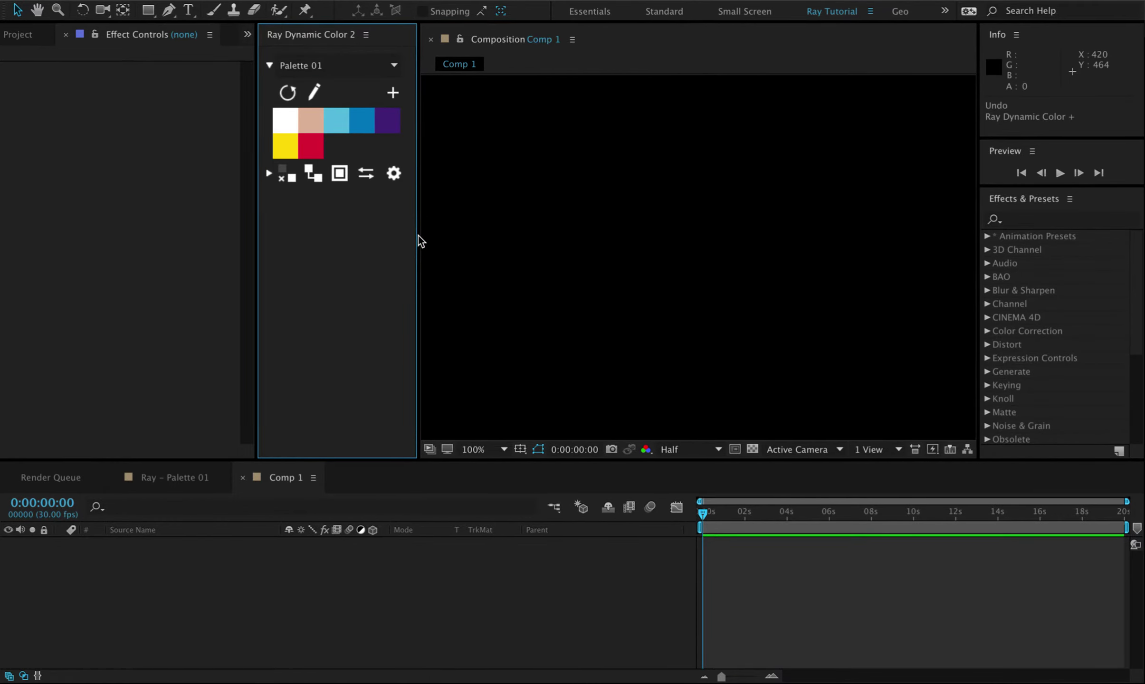
{"action": "left_click", "coordinate": [270, 65]}
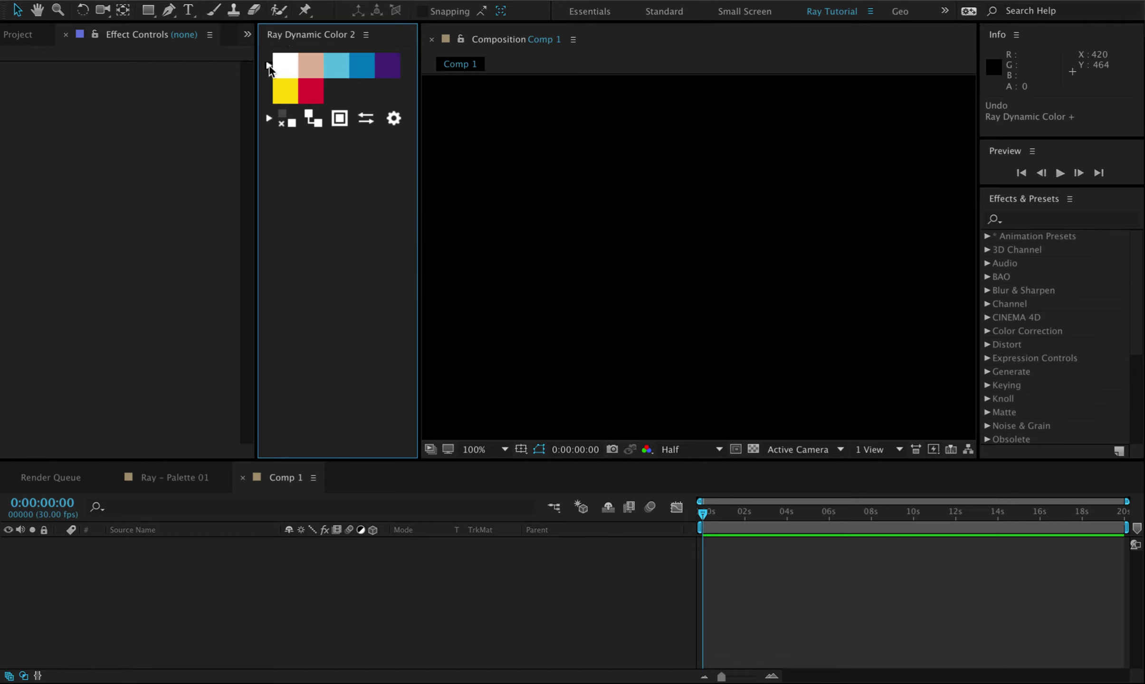
{"action": "left_click", "coordinate": [266, 65]}
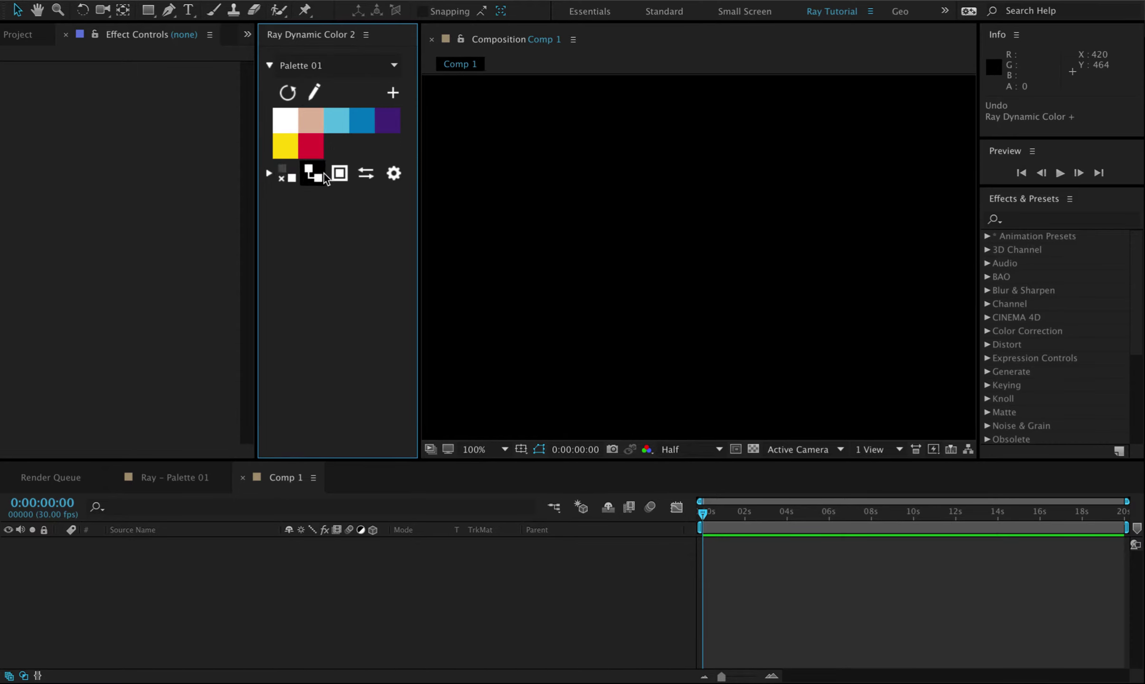
Open the Ray Dynamic Color v2.0 about window, then dismiss it with OK
{"action": "left_click", "coordinate": [394, 174]}
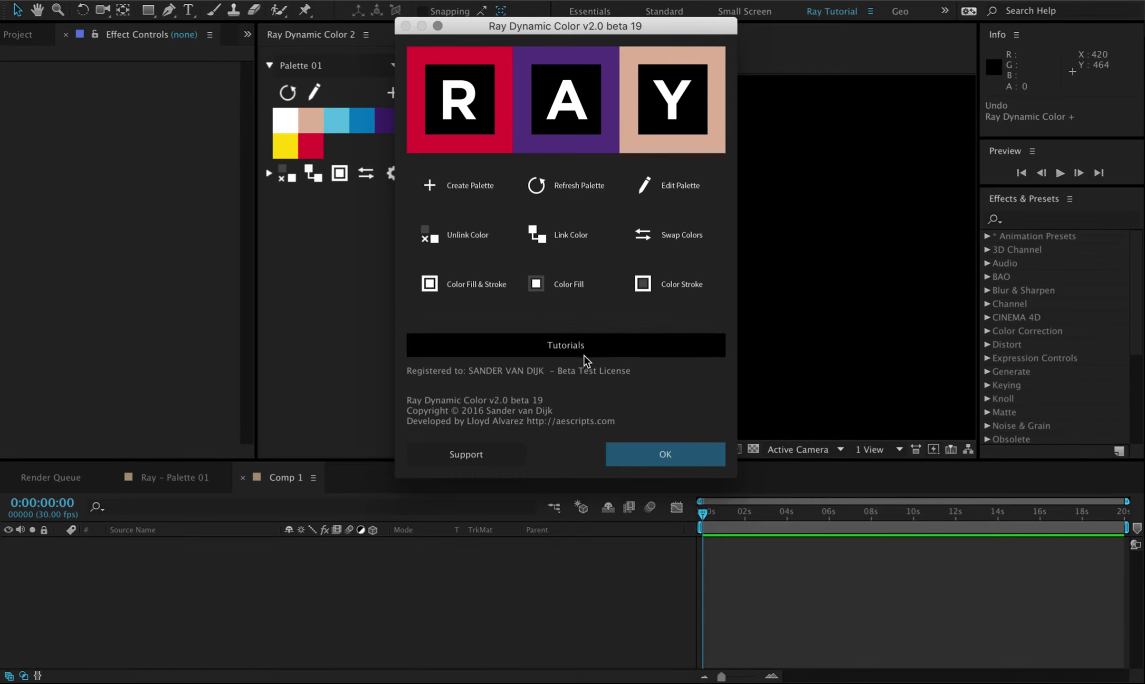
{"action": "left_click", "coordinate": [618, 455]}
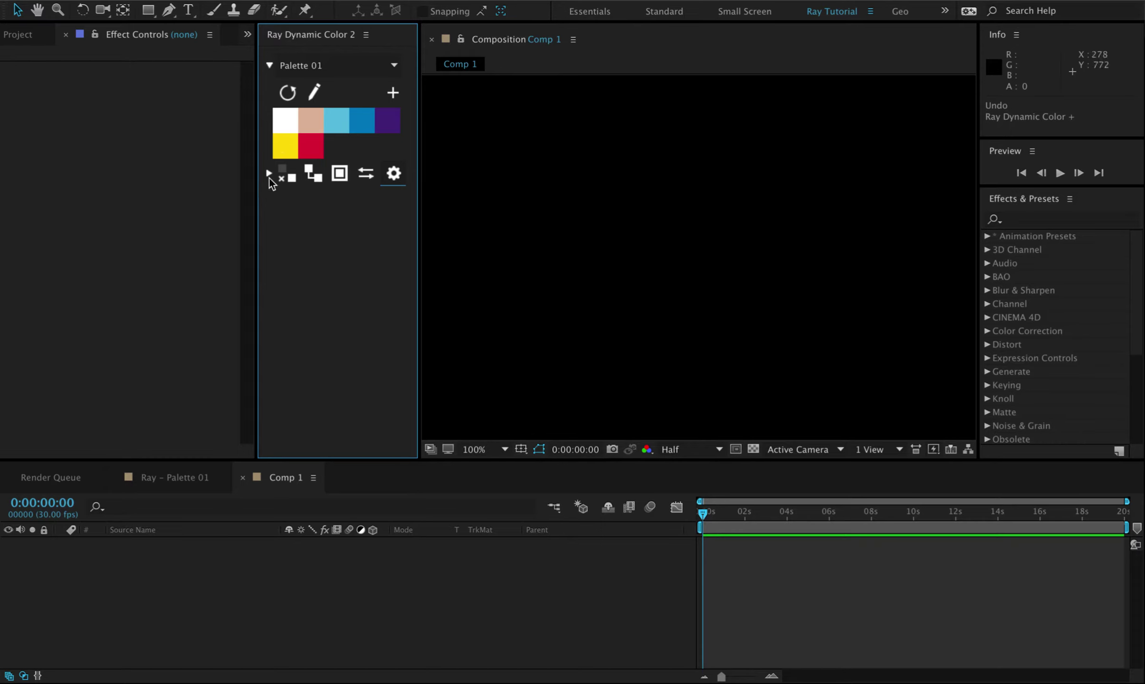
Enable 'Turn on swatch numbers' in the palette's extra options, then hide the options
{"action": "left_click", "coordinate": [269, 173]}
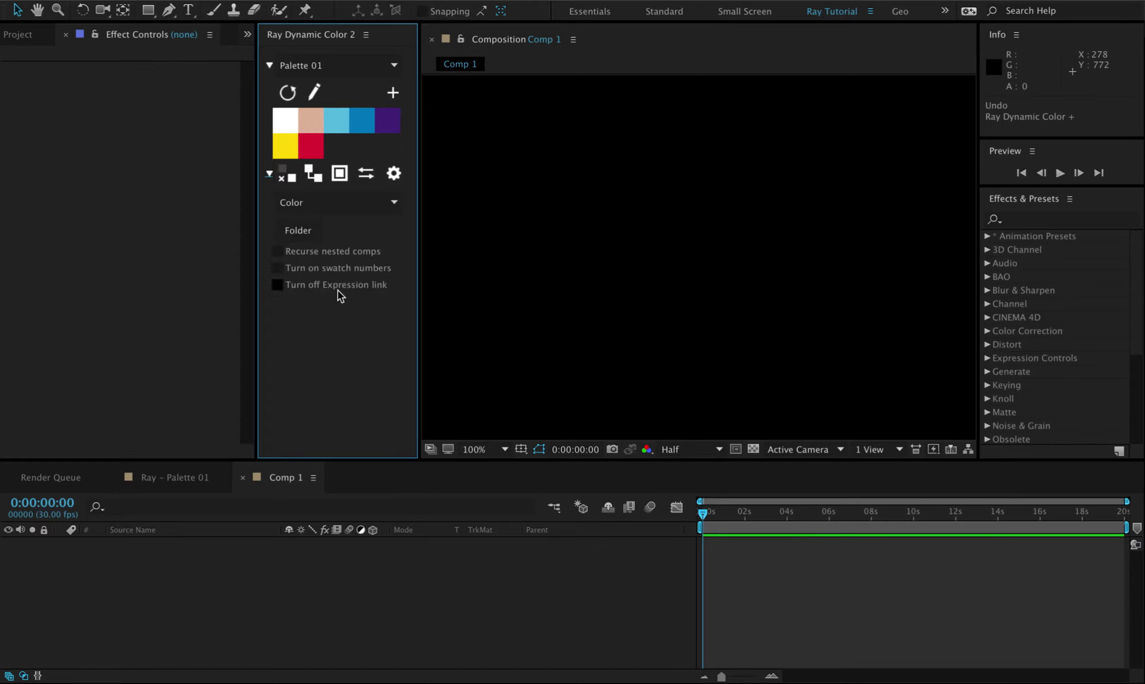
{"action": "left_click", "coordinate": [333, 268]}
{"action": "left_click", "coordinate": [269, 173]}
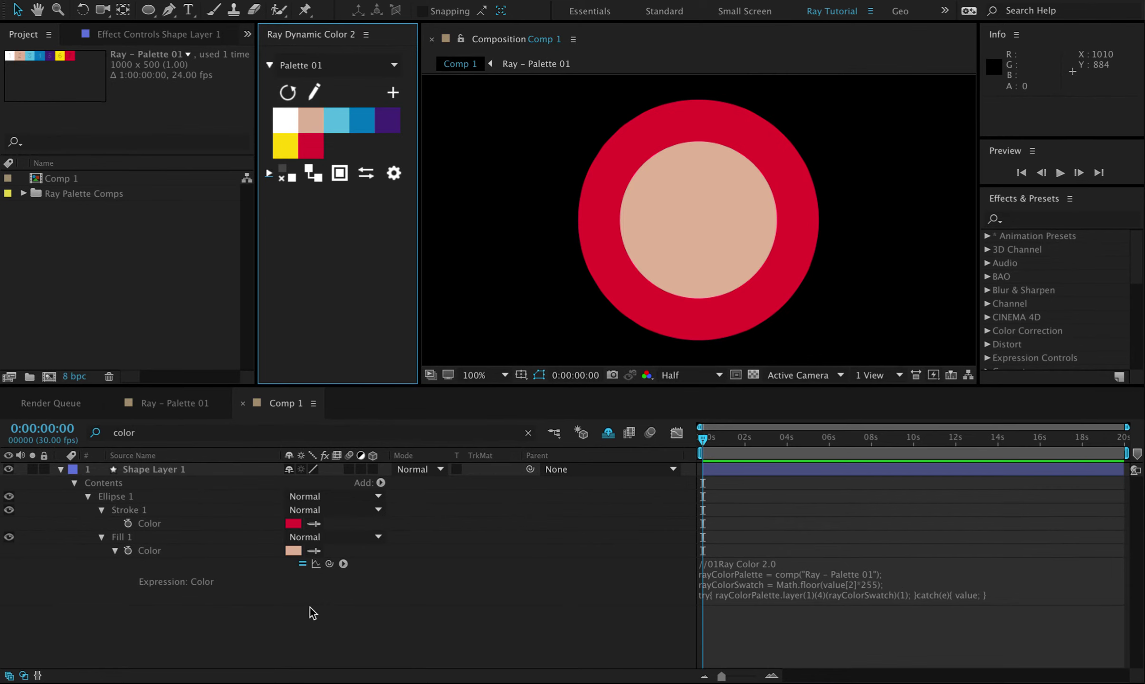
Set the circle's fill to 000002 to link swatch 2, then select the Ray - Palette 01 comp
{"action": "left_click", "coordinate": [293, 551]}
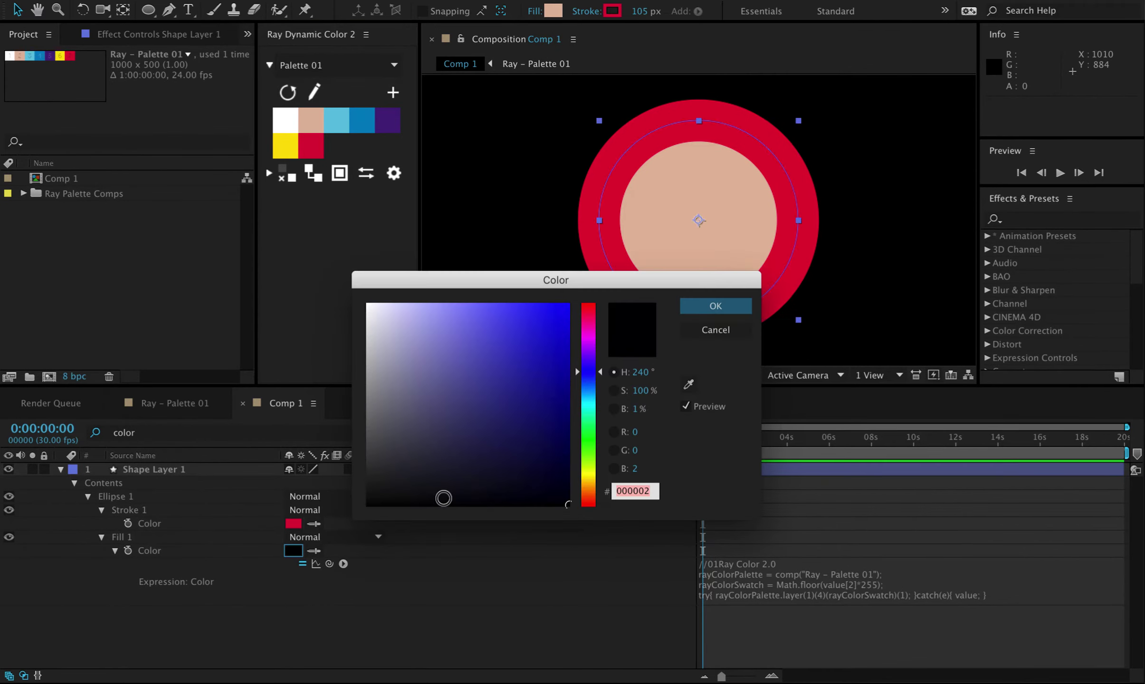
{"action": "left_click", "coordinate": [635, 469]}
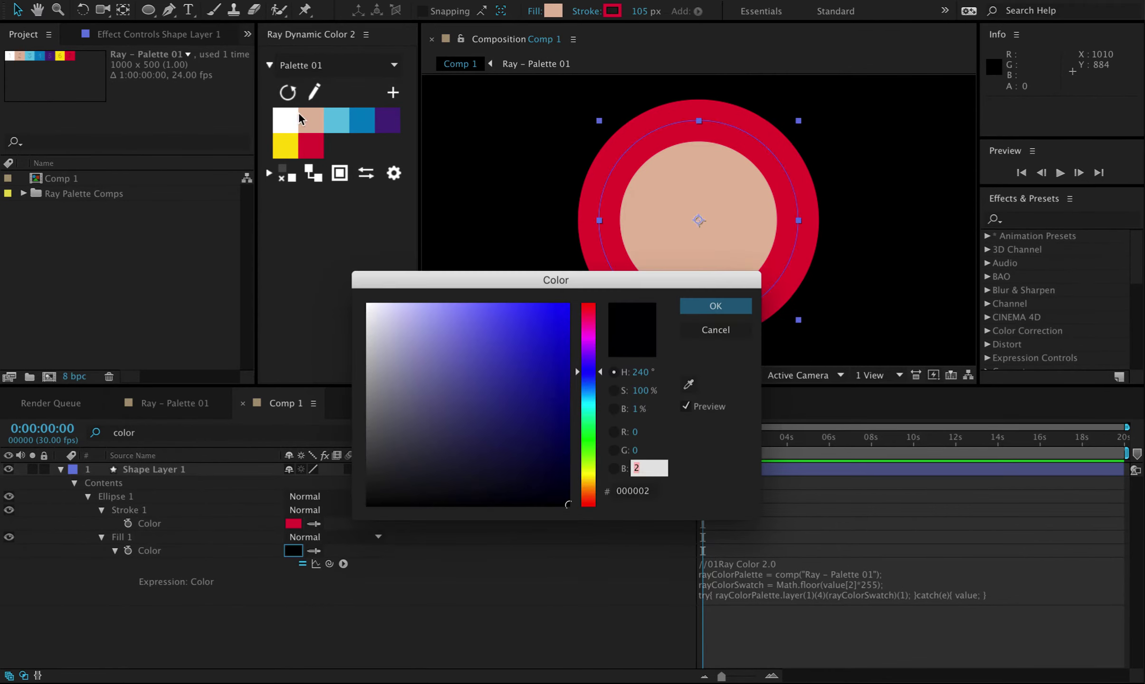
{"action": "left_click", "coordinate": [704, 308]}
{"action": "left_click", "coordinate": [719, 581]}
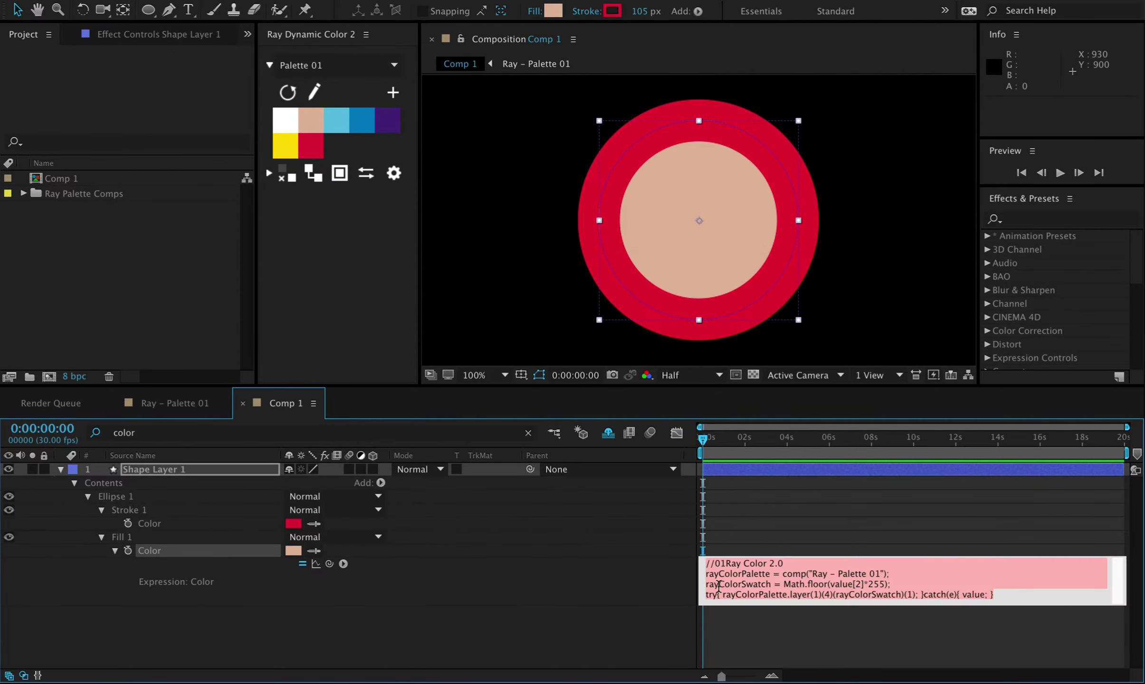
{"action": "left_click", "coordinate": [636, 584]}
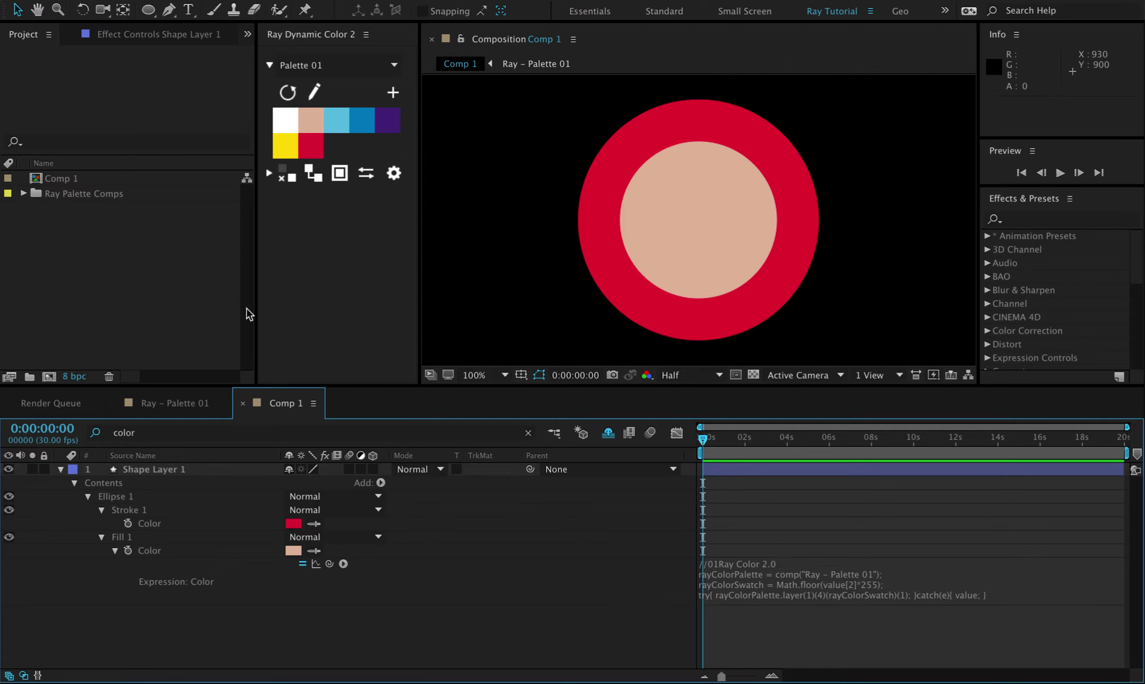
{"action": "left_click", "coordinate": [23, 194]}
{"action": "left_click", "coordinate": [84, 208]}
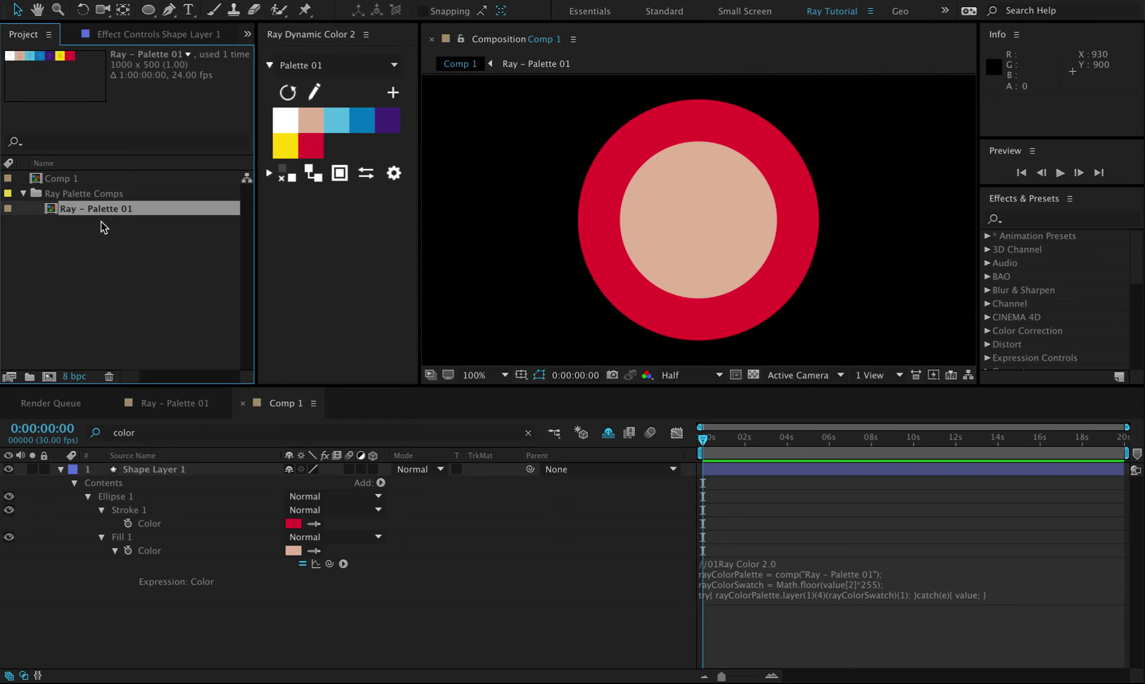
Turn off expression linking and apply the palette's blue 0081C3 to the circle's stroke
{"action": "left_click", "coordinate": [268, 174]}
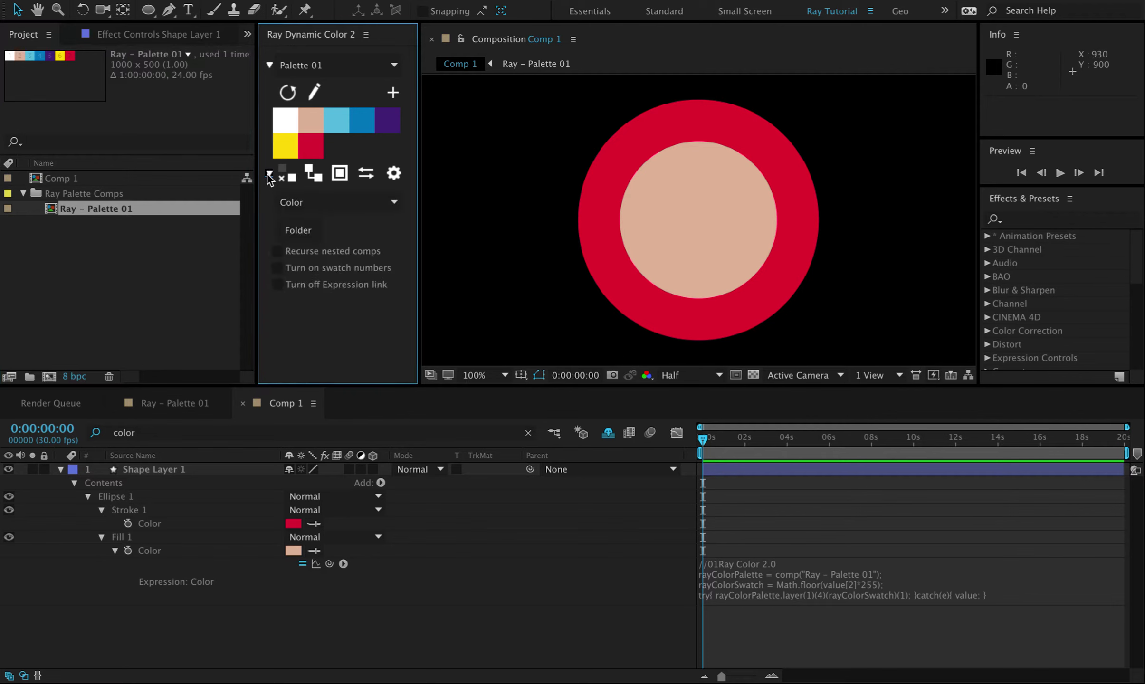
{"action": "left_click", "coordinate": [326, 284]}
{"action": "left_click", "coordinate": [178, 522]}
{"action": "left_click", "coordinate": [358, 119]}
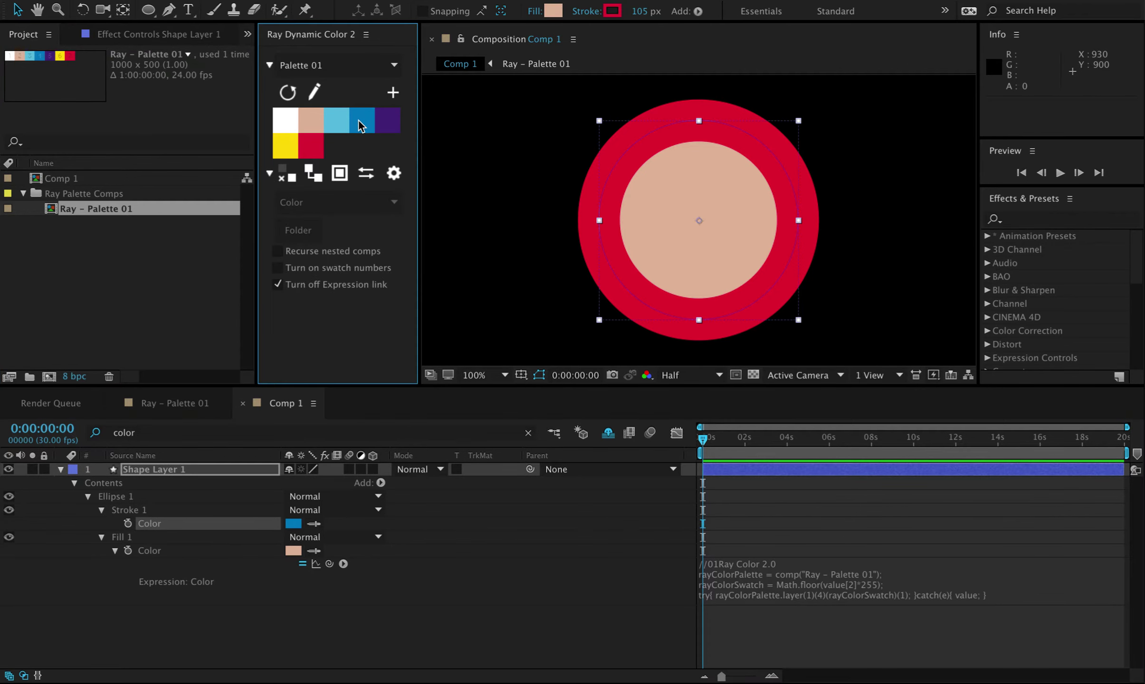
{"action": "left_click", "coordinate": [293, 523]}
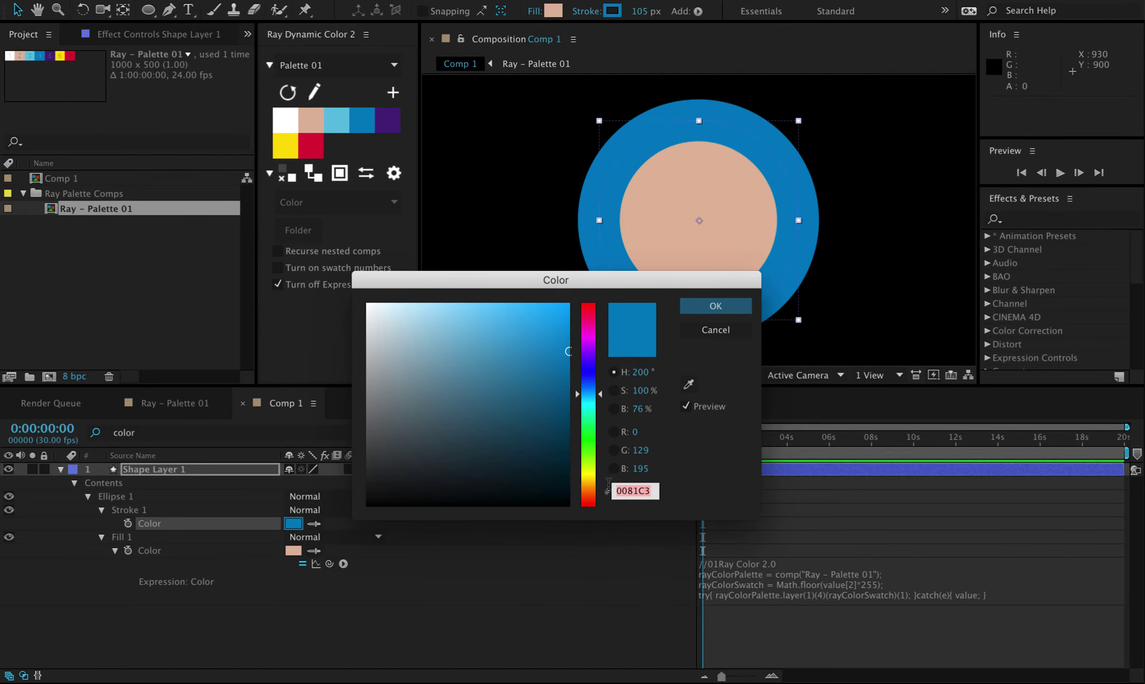
Confirm the 0081C3 stroke, select Tail 2, and re-enable expression linking before searching the timeline
{"action": "left_click", "coordinate": [716, 307]}
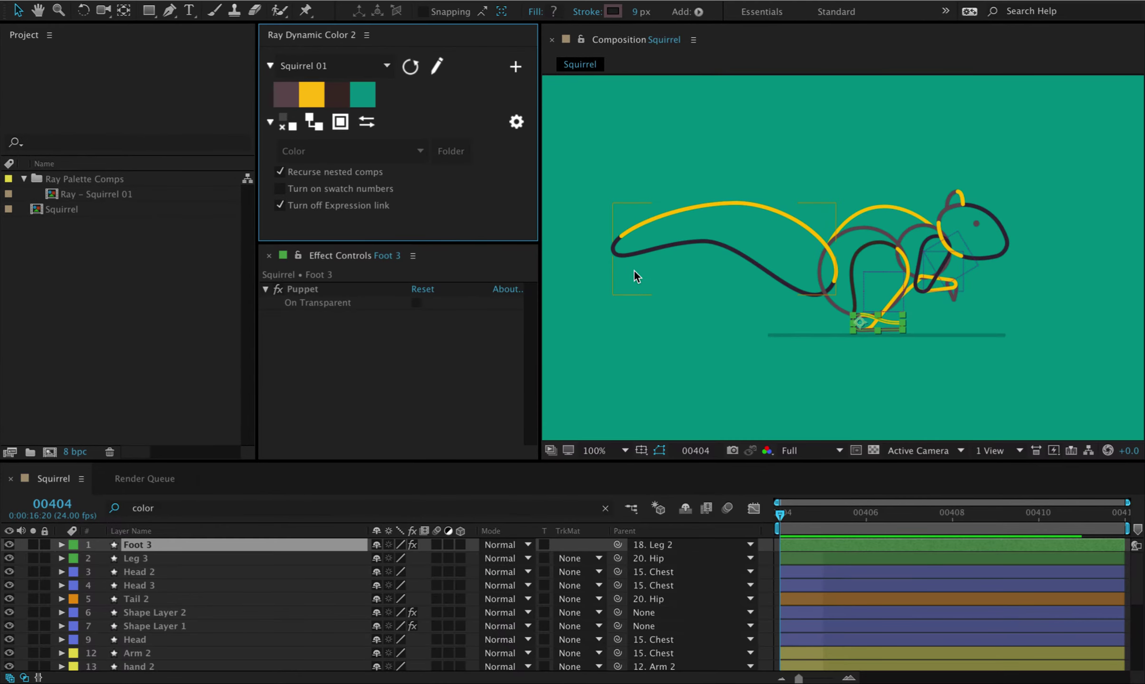
{"action": "left_click", "coordinate": [630, 298]}
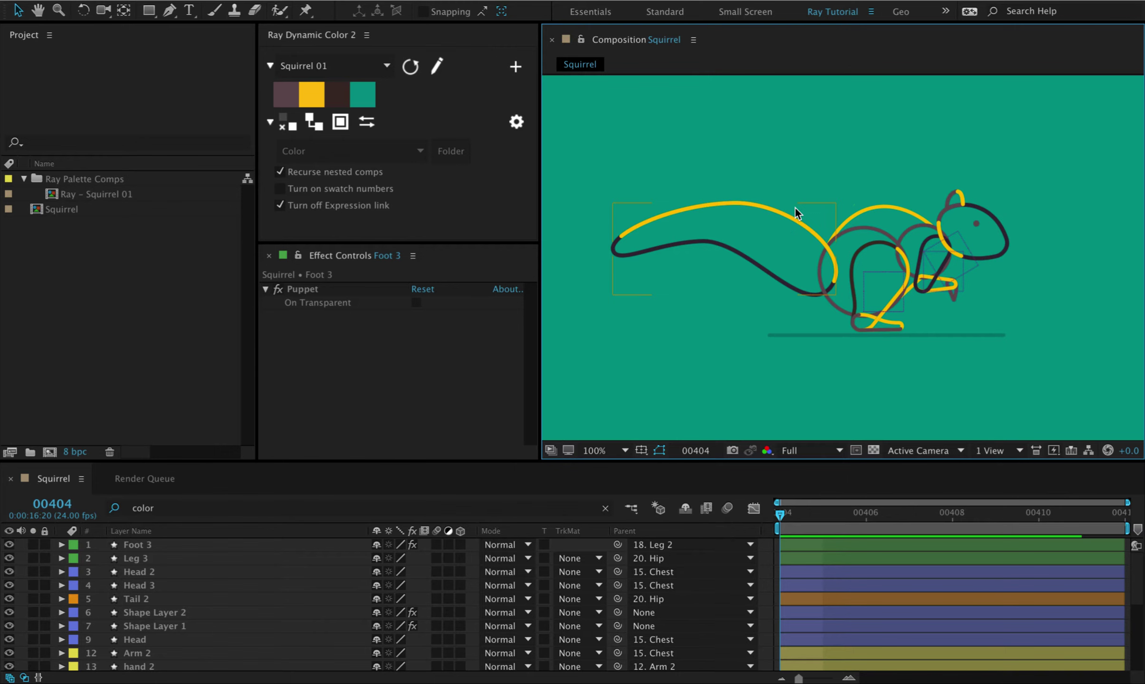
{"action": "left_click", "coordinate": [782, 212]}
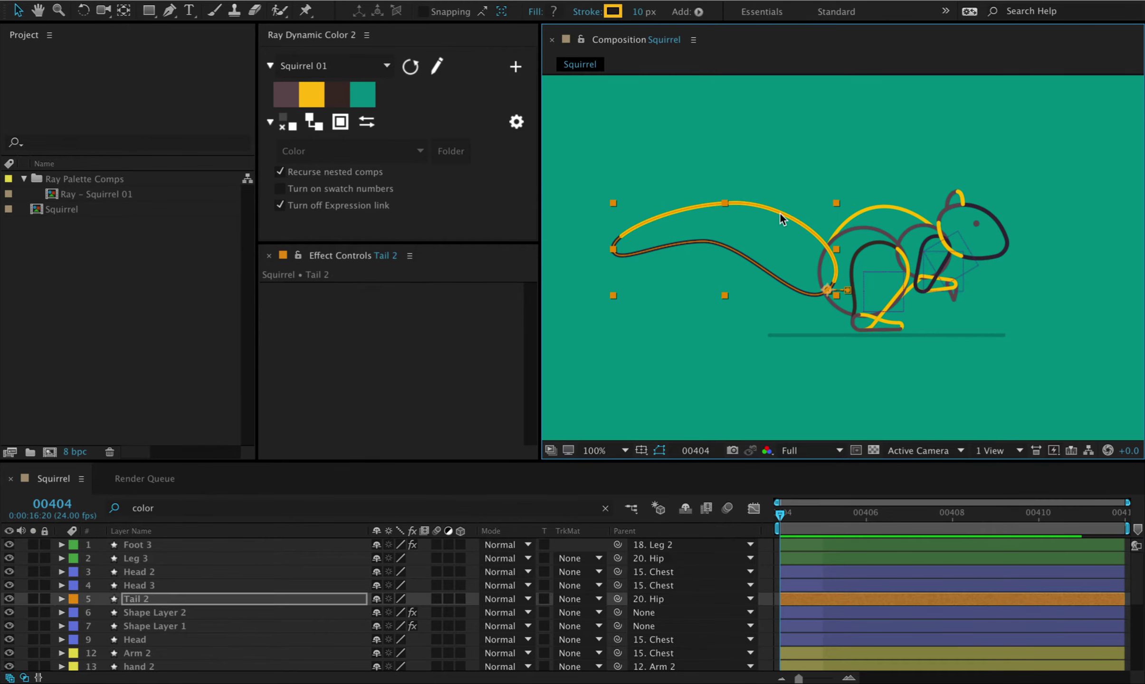
{"action": "left_click", "coordinate": [303, 207]}
{"action": "key", "text": "ctrl+f"}
Create palette 'change 01' from Tail 2's yellow stroke colour and link the Squirrel comp to it
{"action": "type", "text": "color"}
{"action": "left_click", "coordinate": [174, 659]}
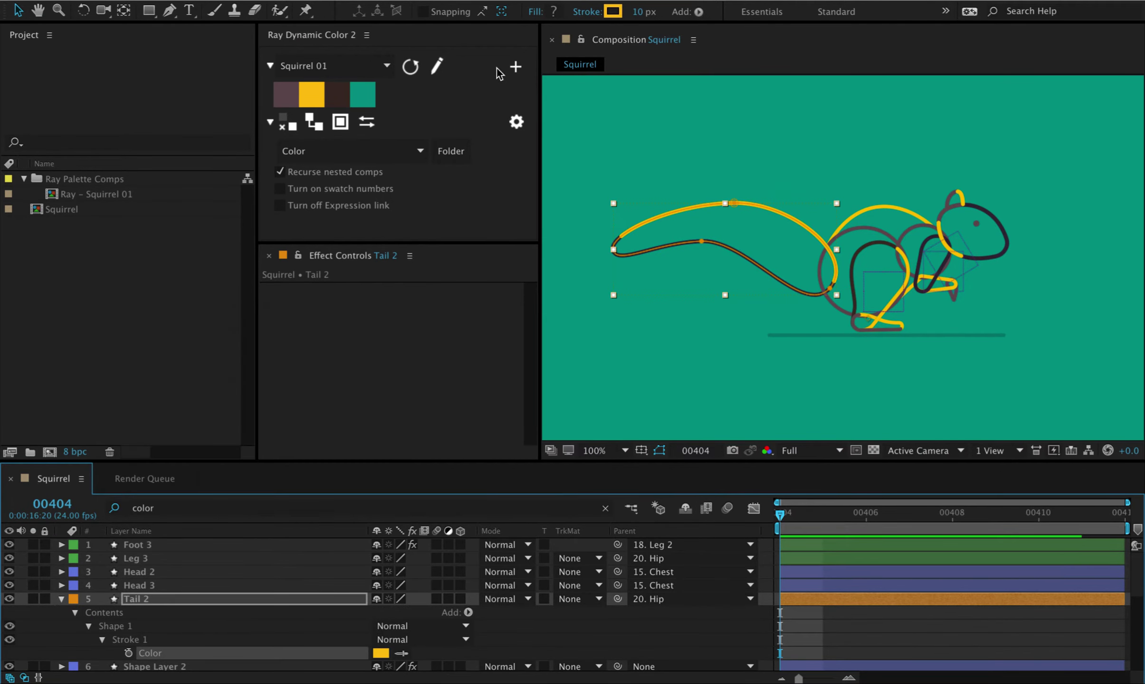
{"action": "left_click", "coordinate": [515, 67]}
{"action": "type", "text": "change"}
{"action": "key", "text": "Return"}
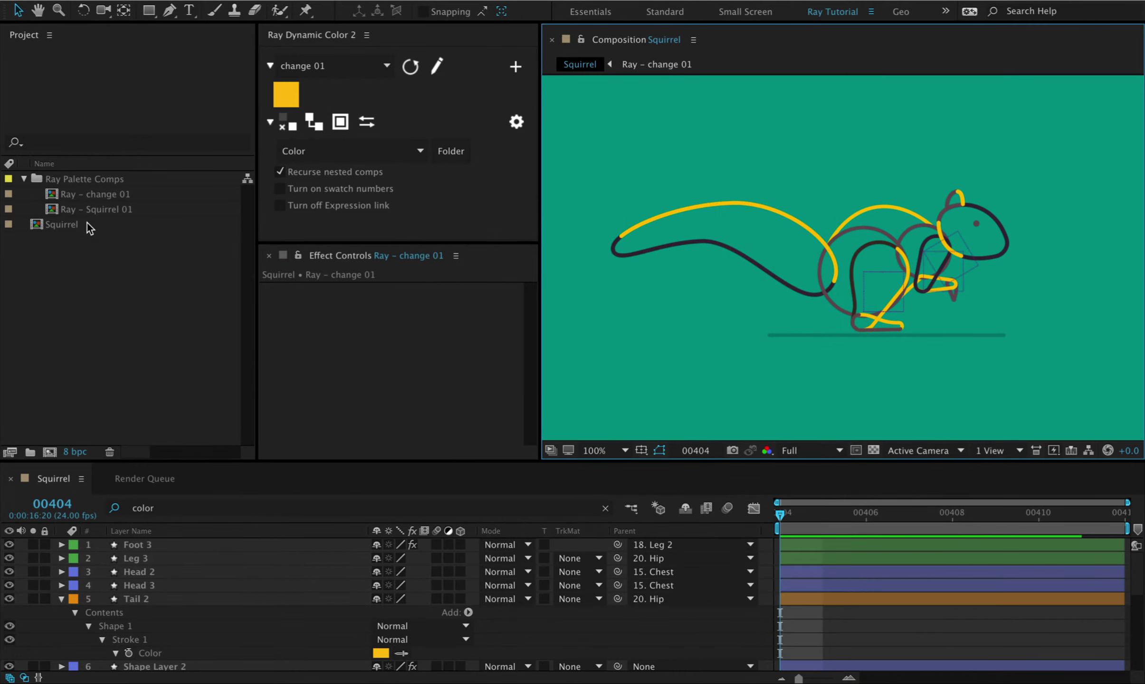
{"action": "left_click", "coordinate": [109, 224]}
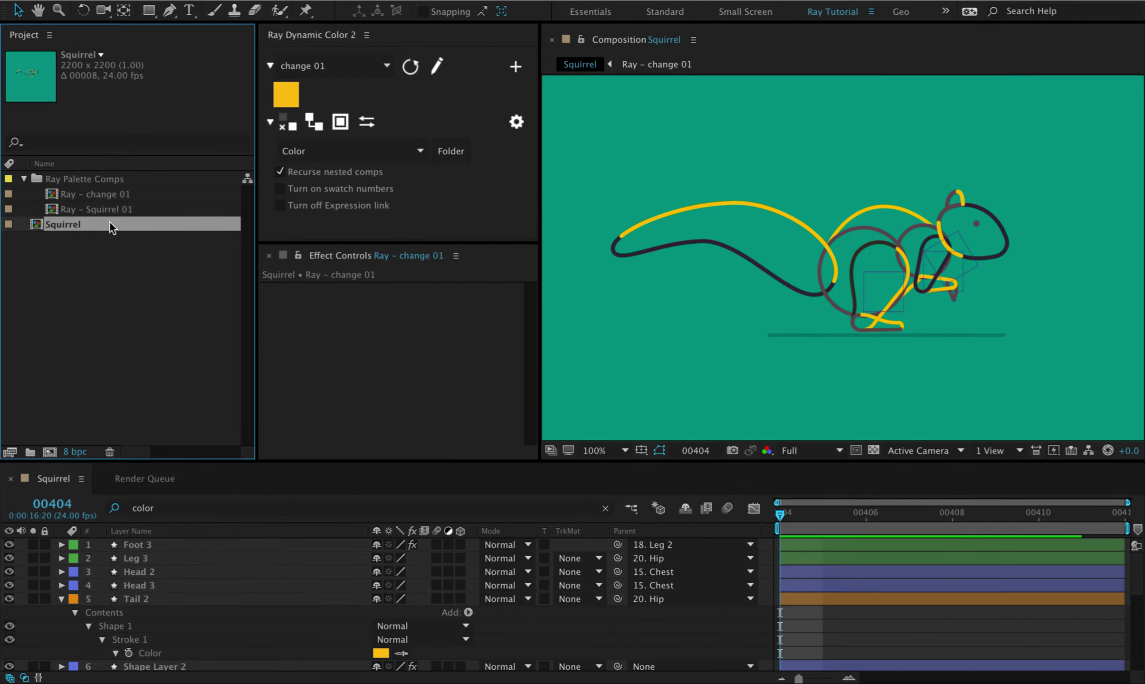
{"action": "left_click", "coordinate": [309, 122]}
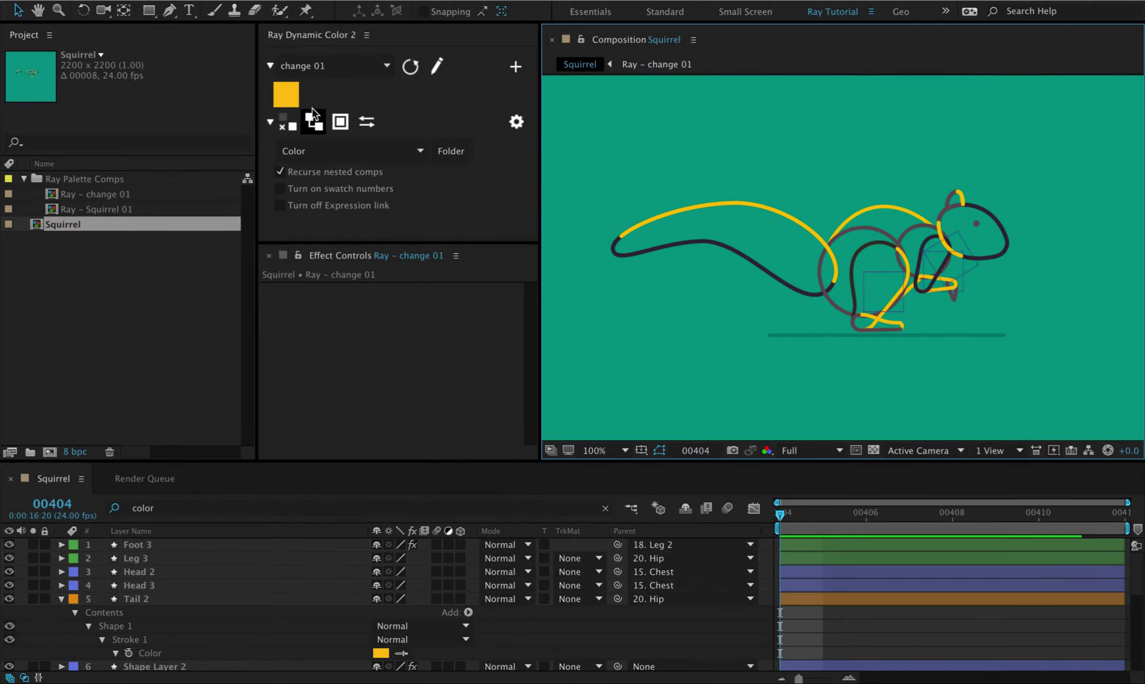
Change the change 01 swatch from yellow to orange FF6C07
{"action": "left_click", "coordinate": [437, 69]}
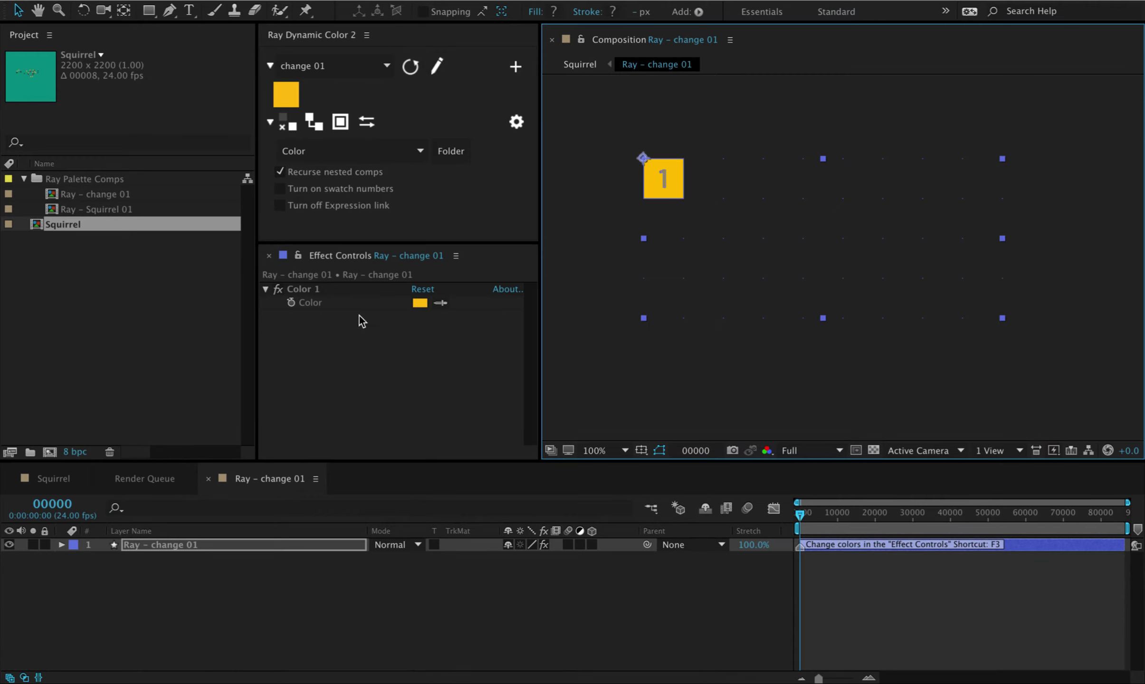
{"action": "left_click", "coordinate": [420, 303]}
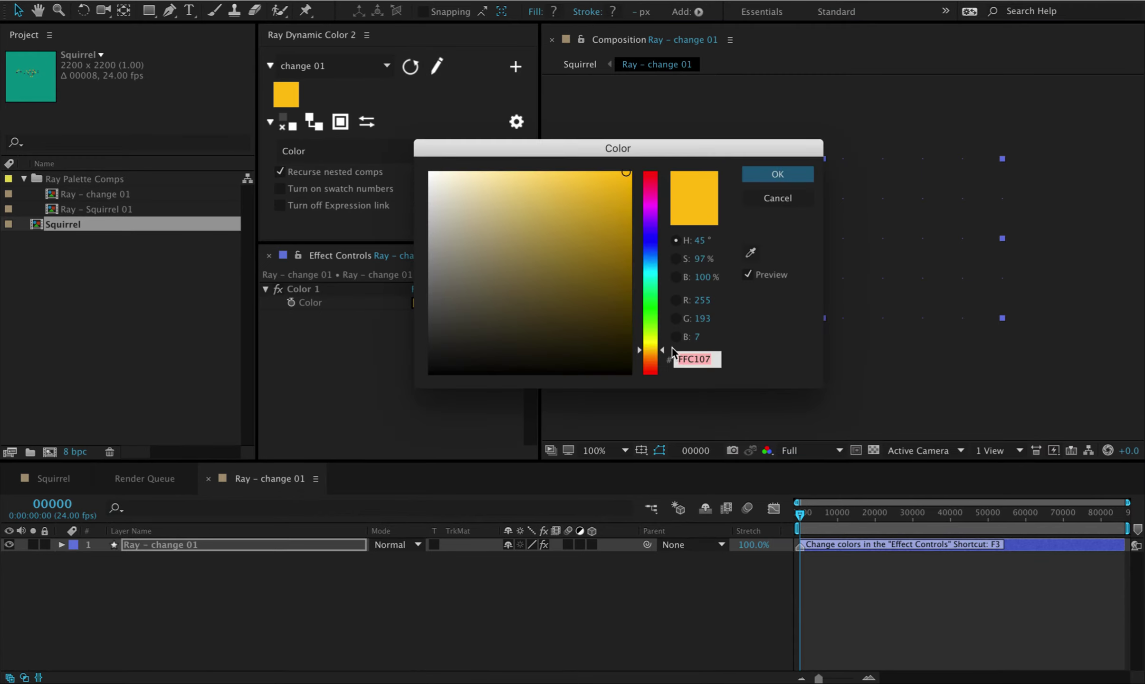
{"action": "left_click_drag", "start_coordinate": [663, 352], "coordinate": [661, 361]}
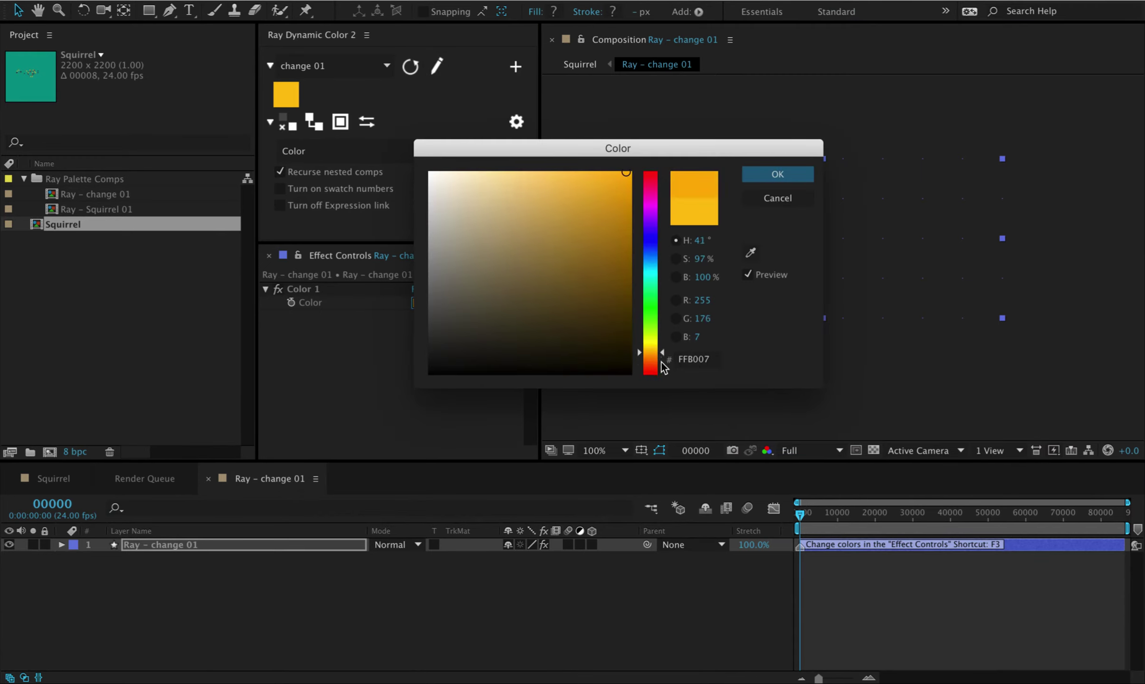
{"action": "left_click", "coordinate": [761, 173]}
Return to the Squirrel comp via the flowchart and bake its colour links with Unlink Color
{"action": "left_click", "coordinate": [651, 508]}
{"action": "left_click", "coordinate": [562, 507]}
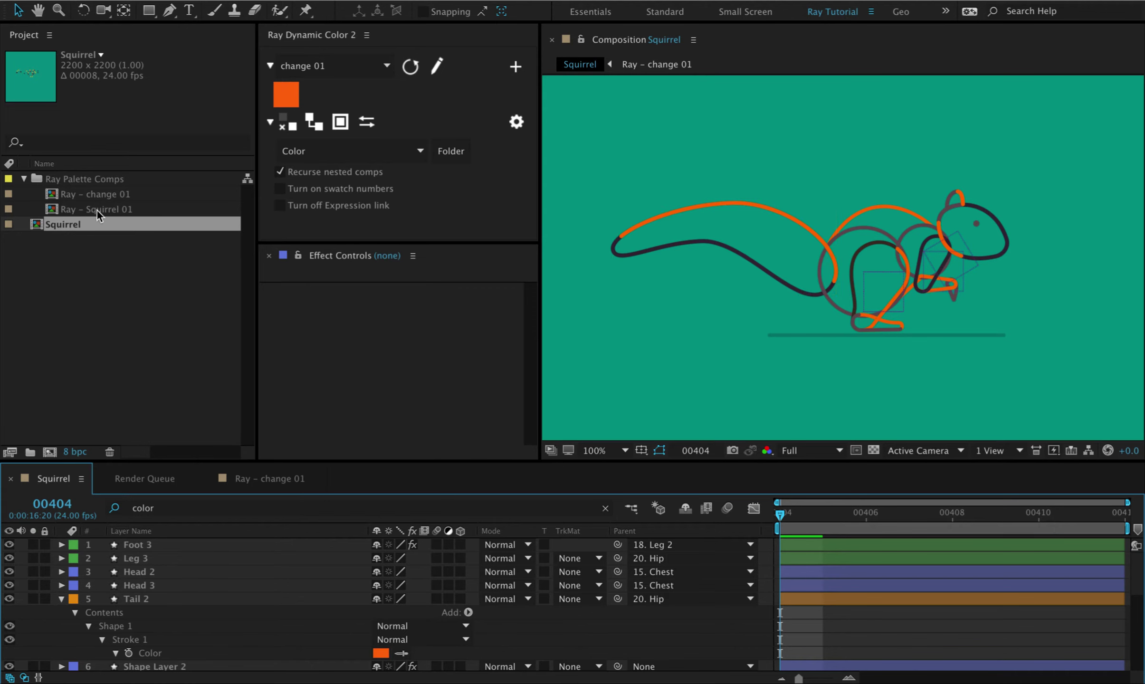
{"action": "left_click", "coordinate": [287, 120]}
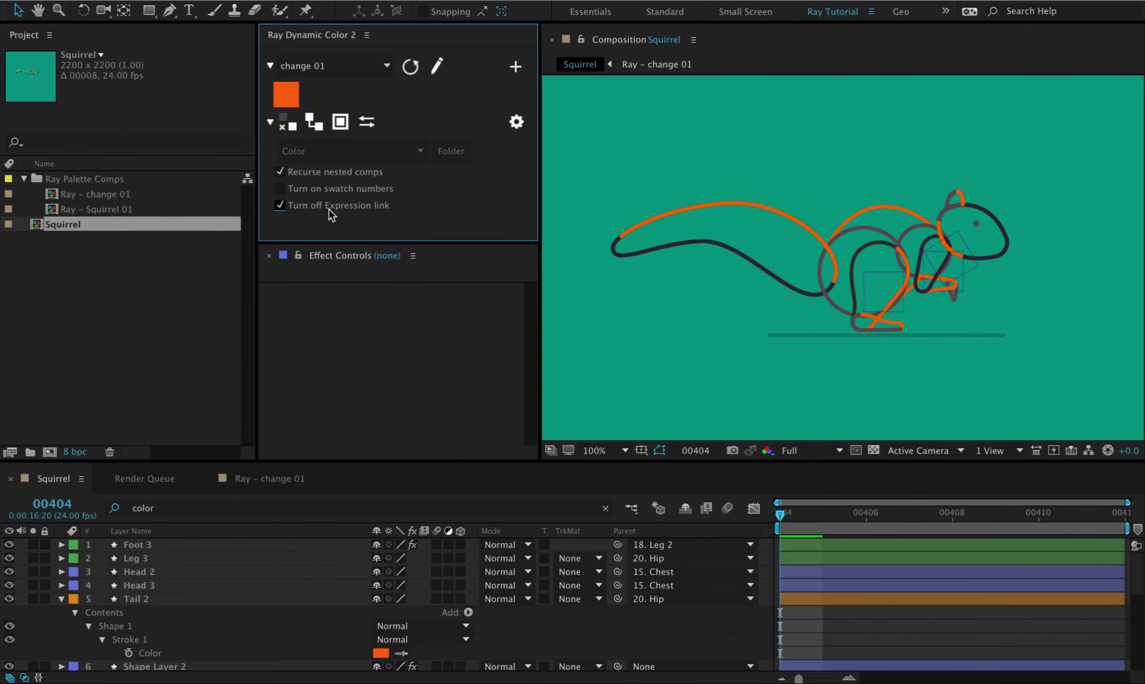
Switch the panel to the Squirrel 01 palette and select Tail 2's stroke Color property
{"action": "left_click", "coordinate": [344, 72]}
{"action": "left_click", "coordinate": [347, 100]}
{"action": "left_click", "coordinate": [216, 652]}
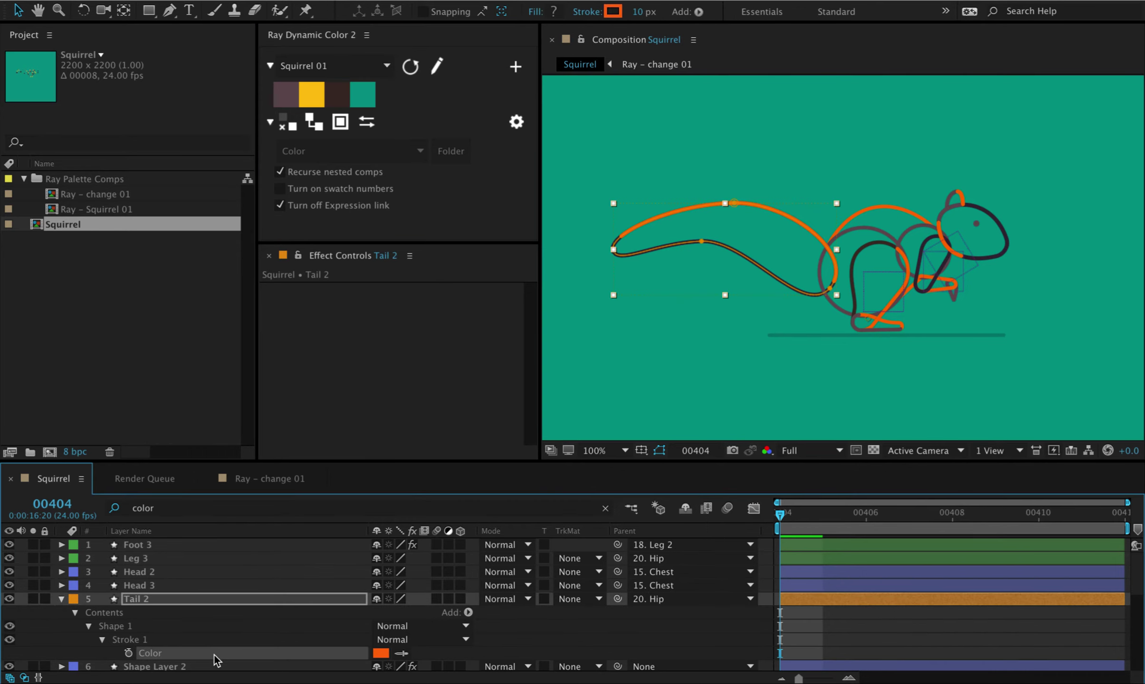
Link the tail's orange into Squirrel 01, move it to third position, and rescan the palette
{"action": "left_click", "coordinate": [313, 121]}
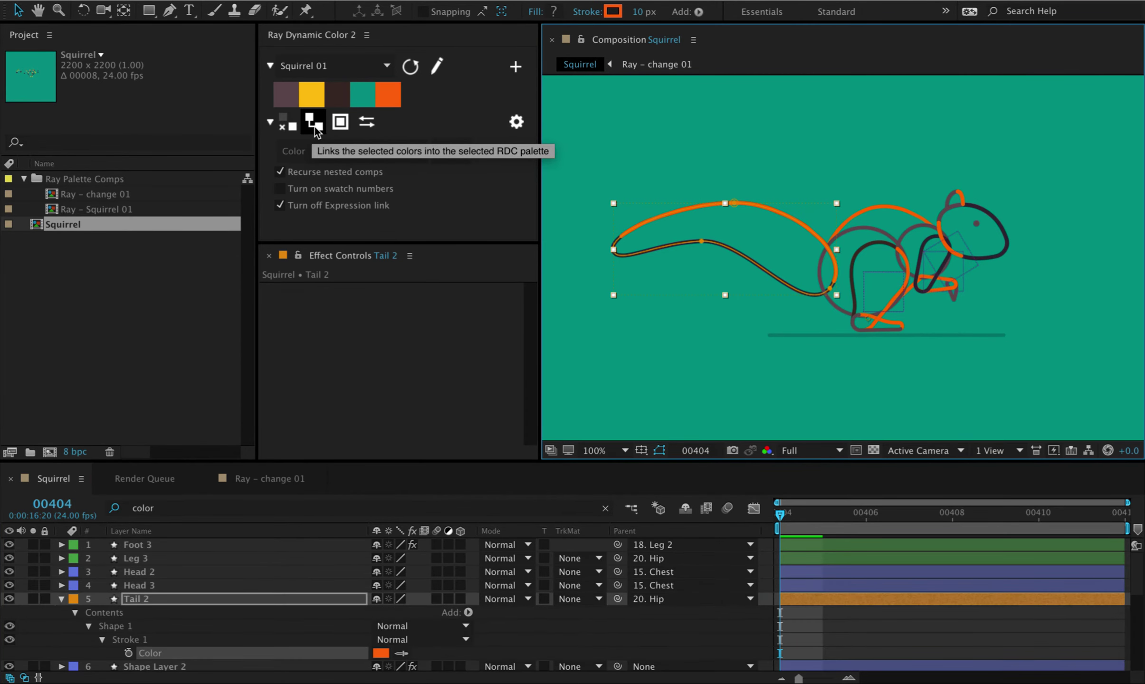
{"action": "left_click", "coordinate": [434, 66]}
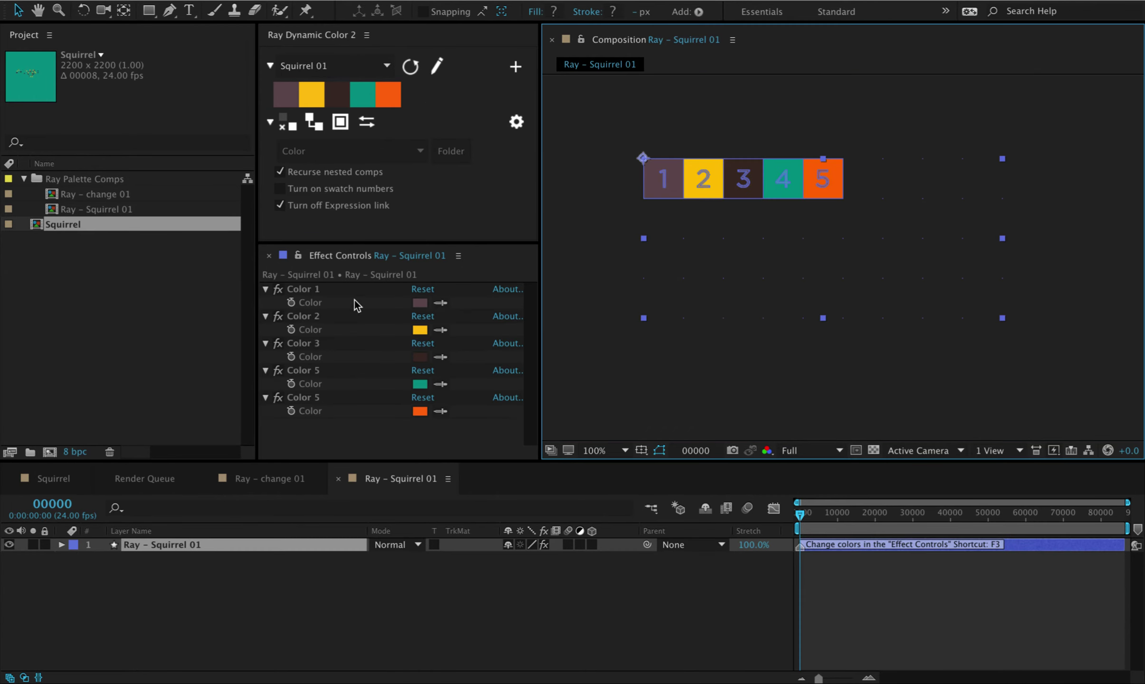
{"action": "left_click_drag", "start_coordinate": [308, 396], "coordinate": [310, 340]}
{"action": "left_click", "coordinate": [409, 67]}
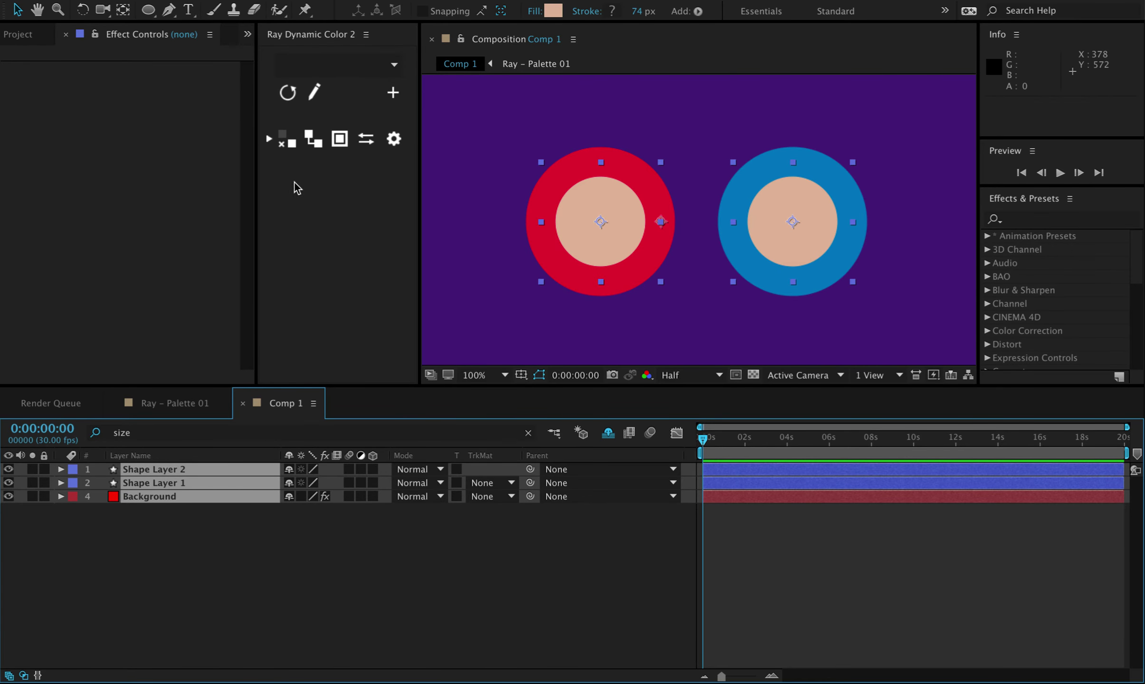
Build a four-colour 'colors 01' palette from the ring comp, then Option-click + for a seven-colour 'Ray 2 Demo 01' palette
{"action": "left_click", "coordinate": [393, 94]}
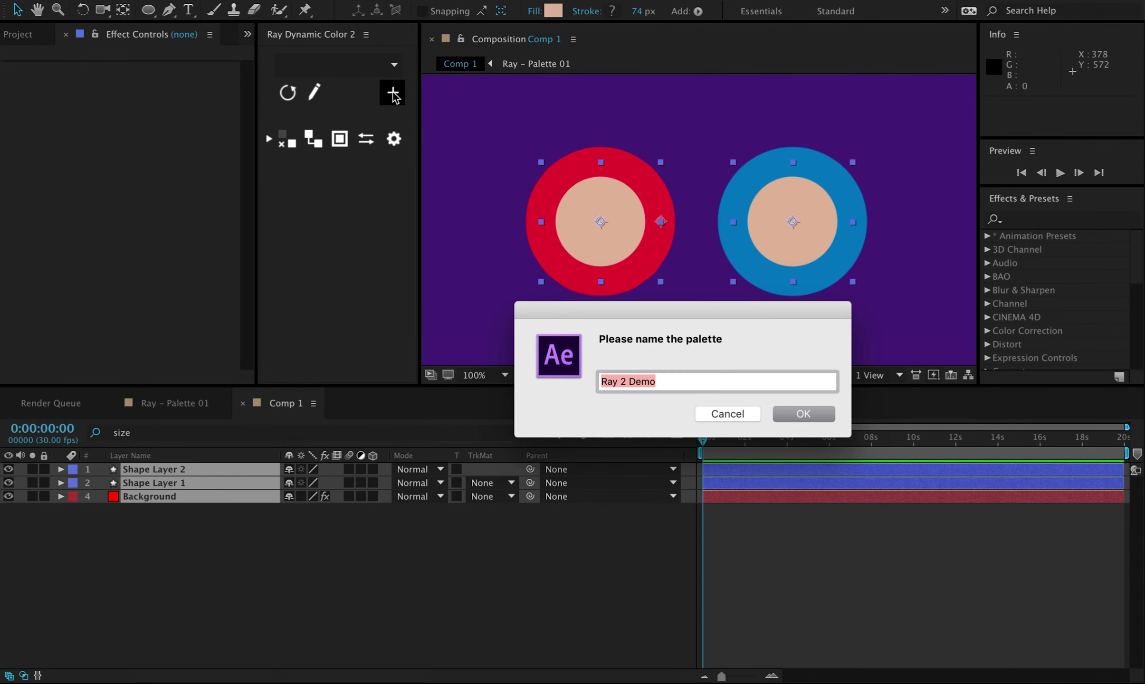
{"action": "type", "text": "colors"}
{"action": "key", "text": "Return"}
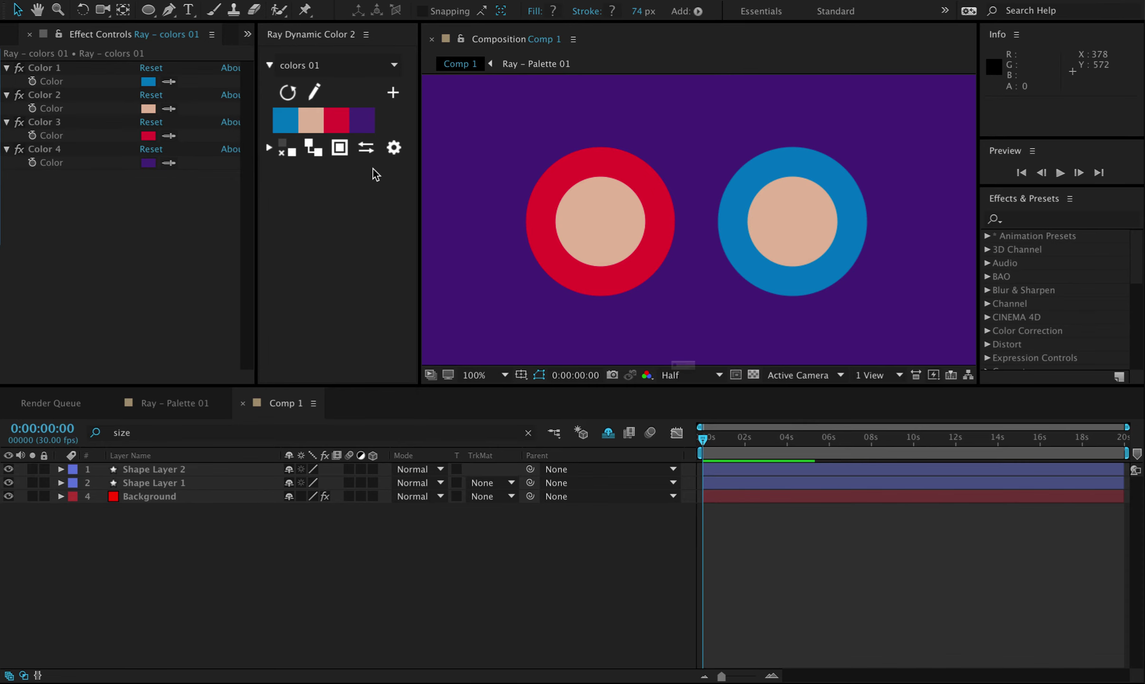
{"action": "left_click", "coordinate": [388, 98], "text": "alt"}
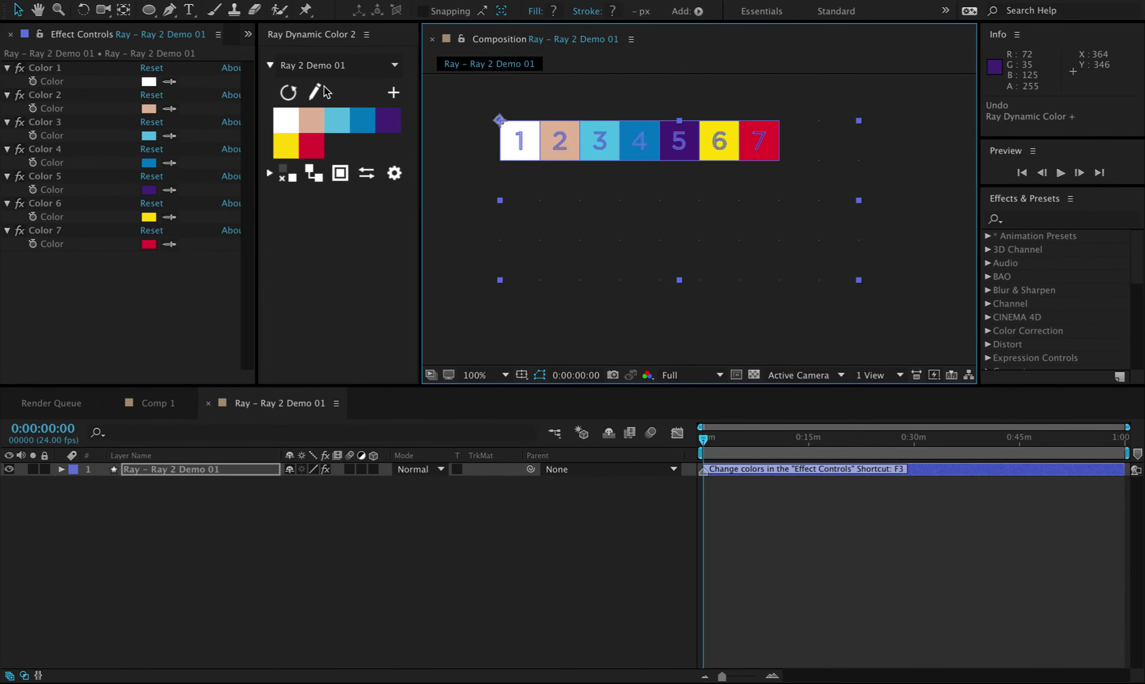
Inspect the palette name referenced inside the colour expression, then close the expression editor
{"action": "mouse_move", "coordinate": [689, 12]}
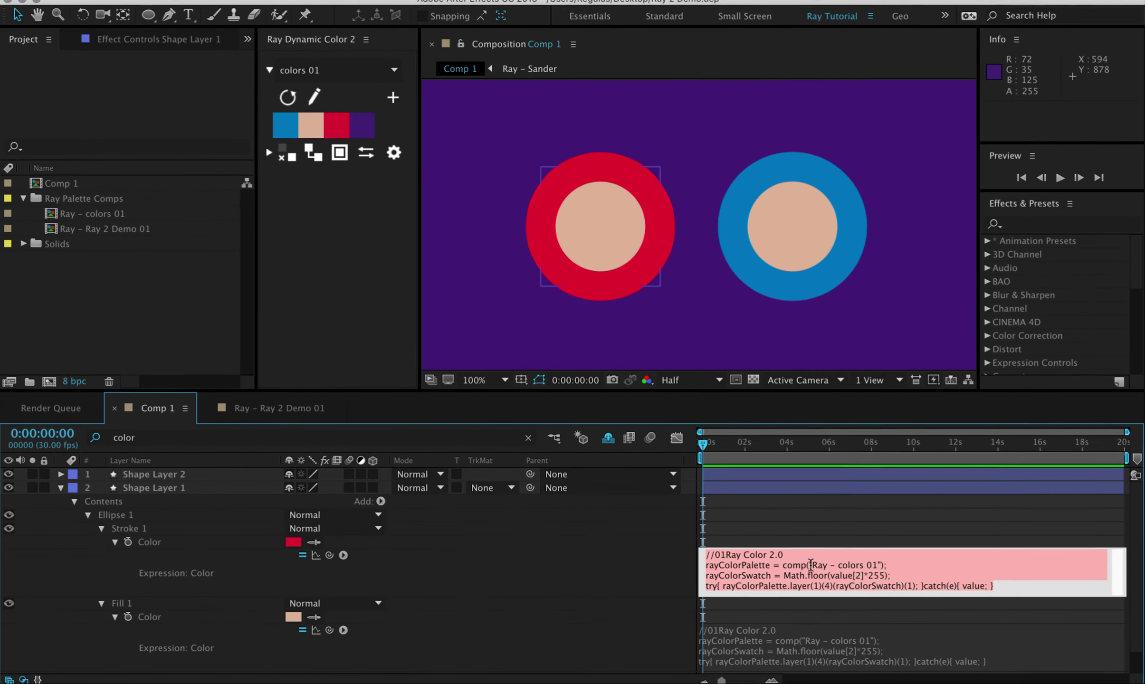
{"action": "double_click", "coordinate": [816, 563]}
{"action": "left_click", "coordinate": [596, 532]}
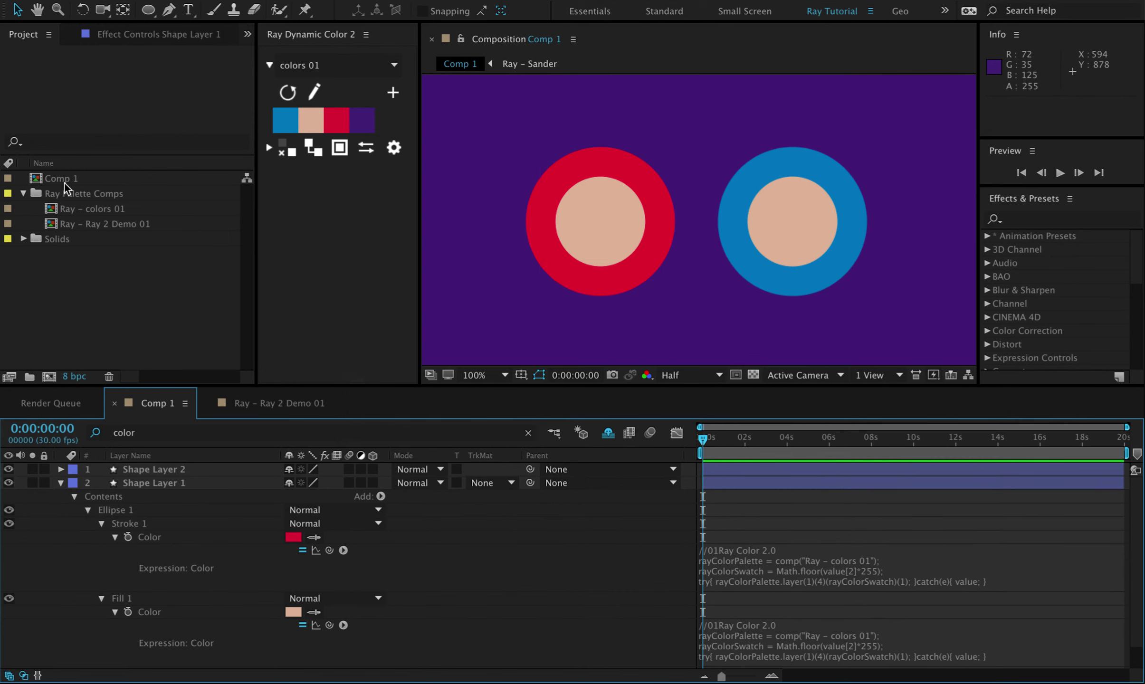
Rename the 'Ray – colors 01' palette comp to 'Ray – Rename'
{"action": "left_click", "coordinate": [95, 209]}
{"action": "key", "text": "Return"}
{"action": "key", "text": "Right"}
{"action": "key", "text": "shift+alt+Left"}
{"action": "key", "text": "shift+alt+Left"}
{"action": "type", "text": "Rename"}
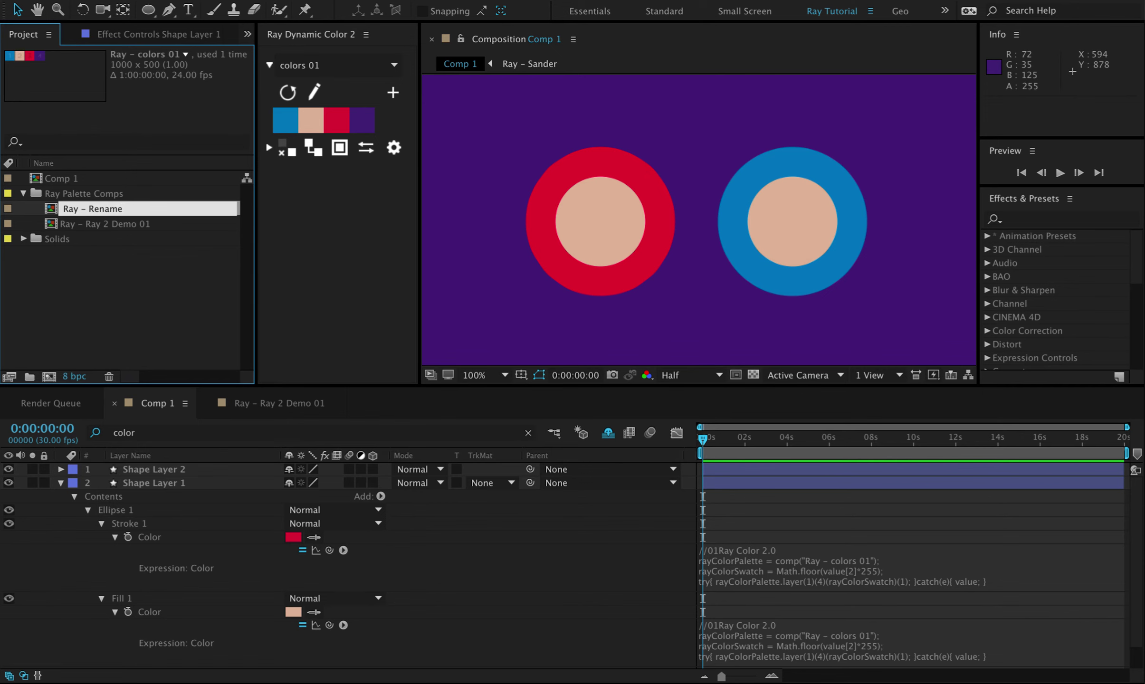
{"action": "key", "text": "Return"}
Verify the Stroke Color expression now references 'Ray – Rename', leaving it unchanged
{"action": "left_click", "coordinate": [752, 577]}
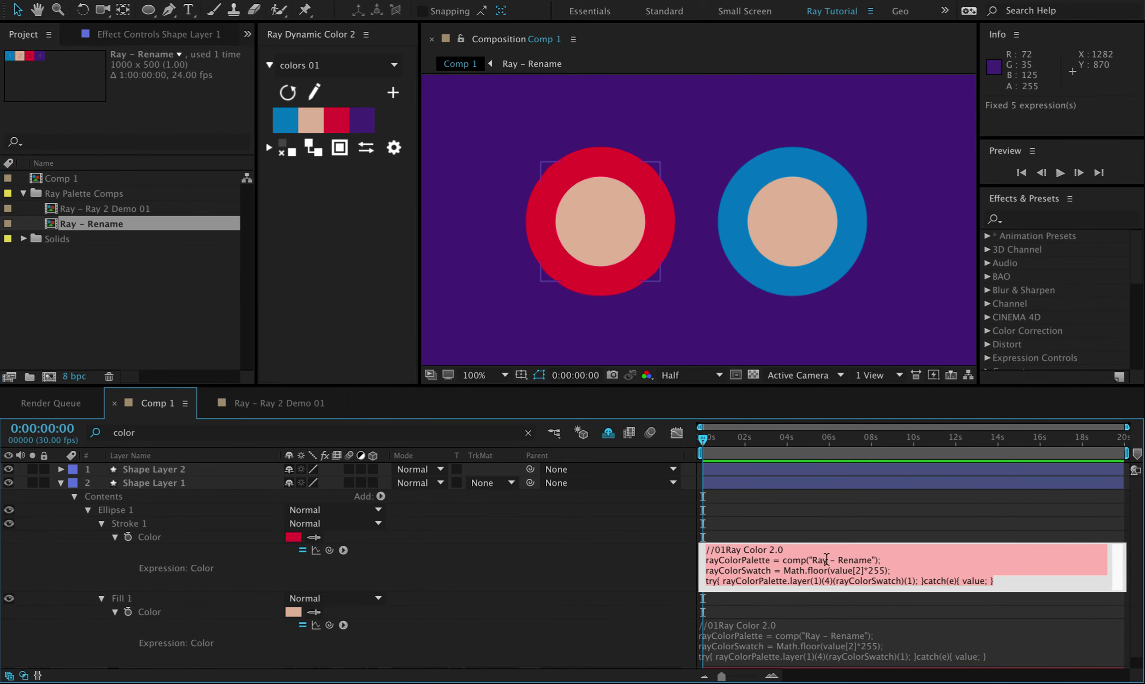
{"action": "left_click_drag", "start_coordinate": [812, 561], "coordinate": [873, 560]}
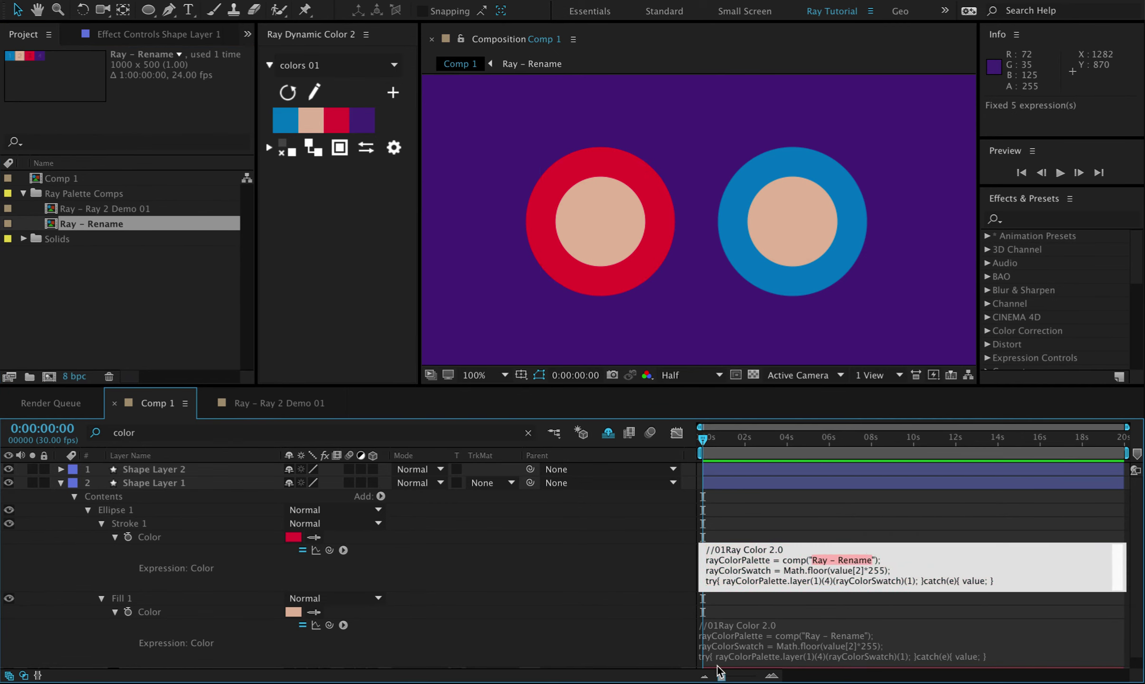
{"action": "left_click", "coordinate": [627, 592]}
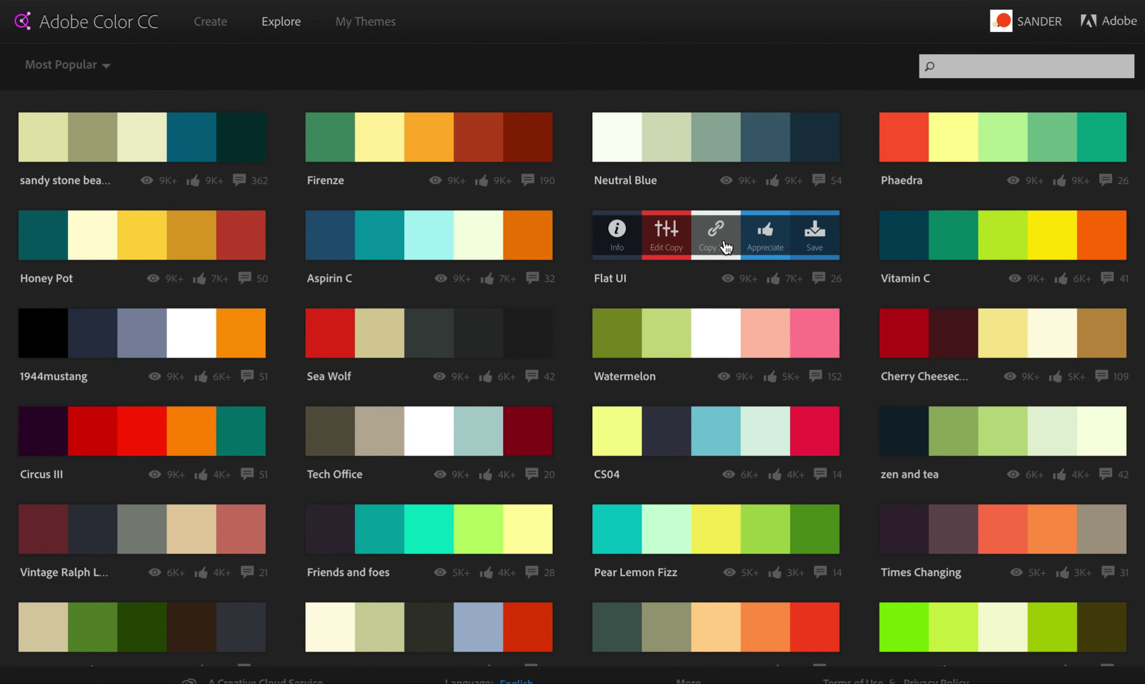
Save the Flat UI theme to the Colors library and filter After Effects' Adobe Color Themes to Colors
{"action": "left_click", "coordinate": [807, 234]}
{"action": "left_click", "coordinate": [655, 315]}
{"action": "left_click", "coordinate": [651, 341]}
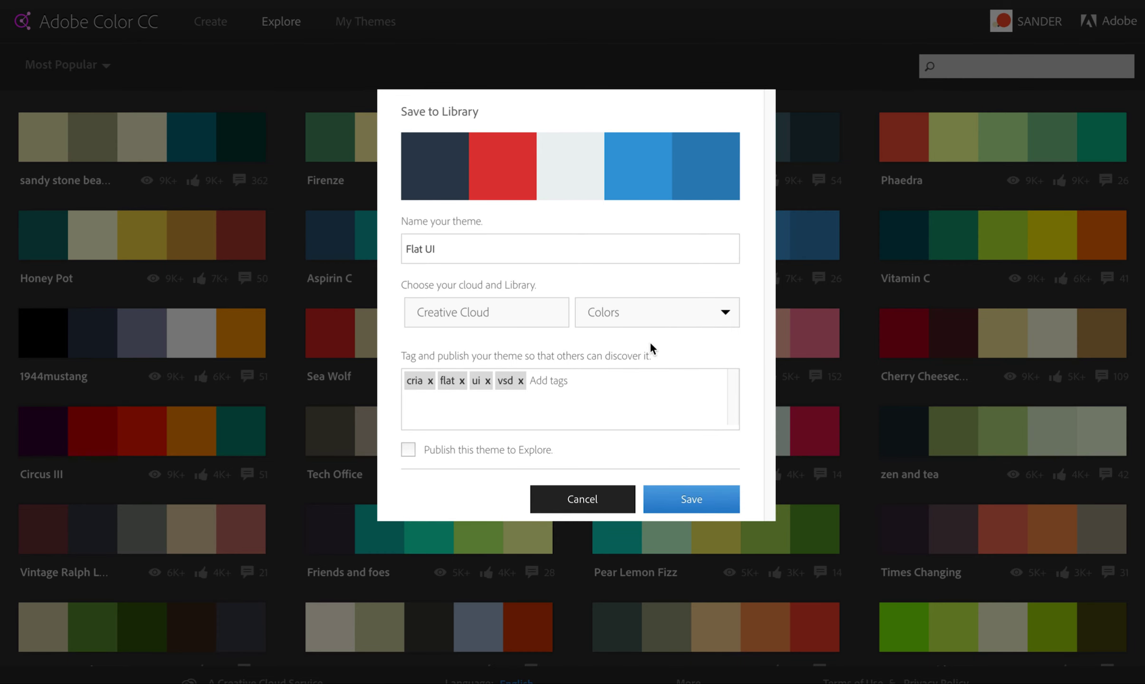
{"action": "left_click", "coordinate": [678, 498]}
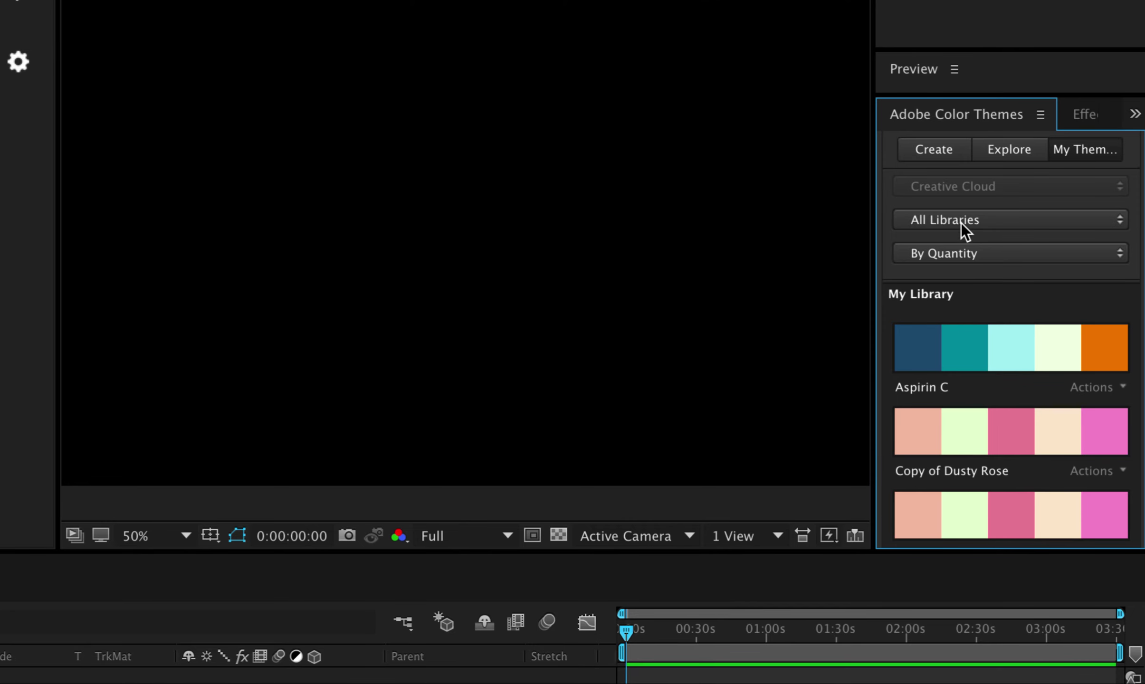
{"action": "left_click", "coordinate": [961, 221]}
{"action": "left_click", "coordinate": [964, 268]}
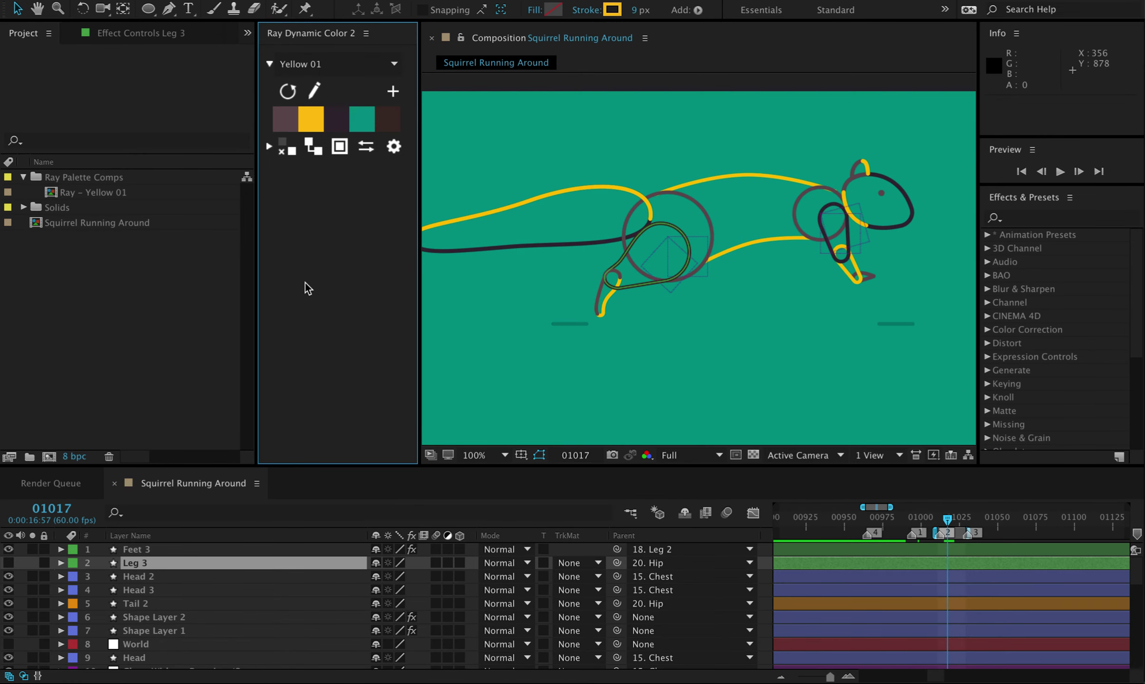
Reduce the project to only the 'Ray – Yellow 01' palette comp and open it
{"action": "left_click", "coordinate": [117, 194]}
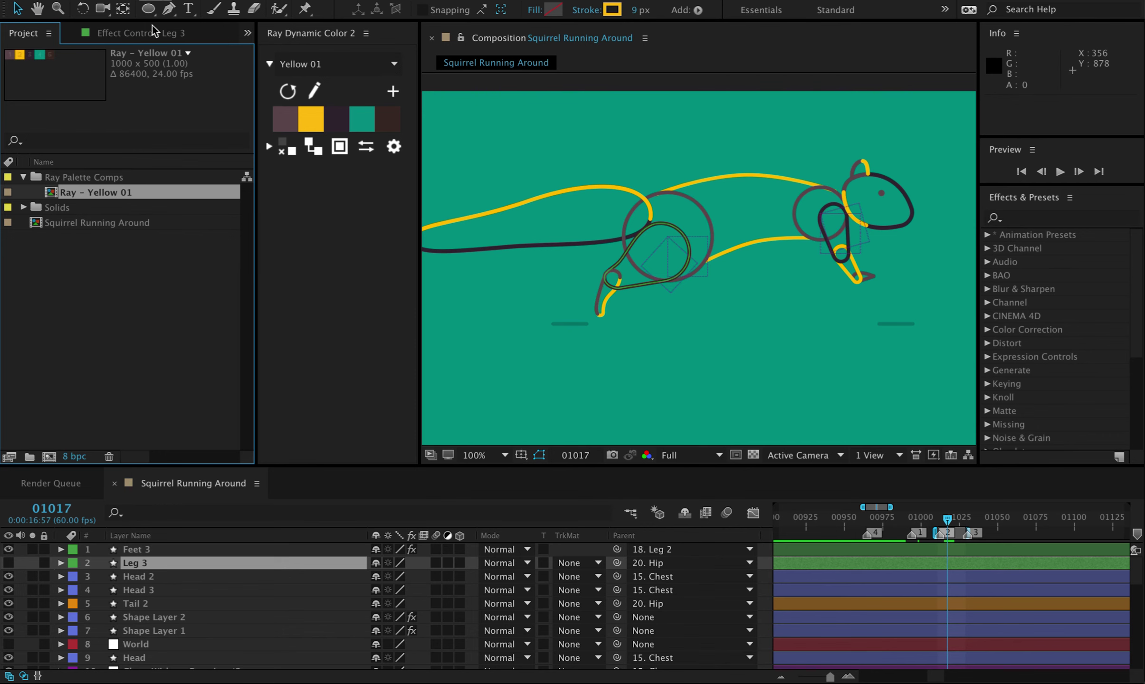
{"action": "left_click", "coordinate": [155, 7]}
{"action": "mouse_move", "coordinate": [236, 404]}
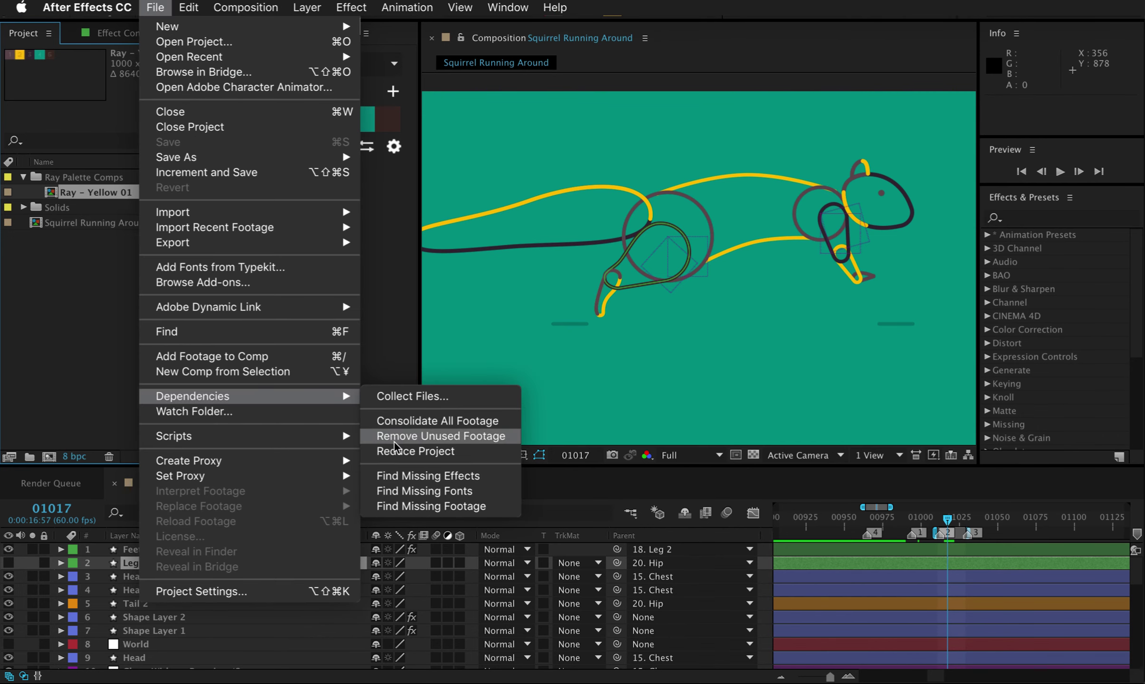
{"action": "left_click", "coordinate": [402, 452]}
{"action": "double_click", "coordinate": [107, 191]}
Save the reduced project under the new name 'concept'
{"action": "key", "text": "super+shift+s"}
{"action": "type", "text": "concept"}
{"action": "key", "text": "Return"}
Show Effect Controls and select the five colour effects, Color 1 through Color 5
{"action": "key", "text": "F3"}
{"action": "left_click", "coordinate": [44, 67]}
{"action": "left_click", "coordinate": [61, 178], "text": "shift"}
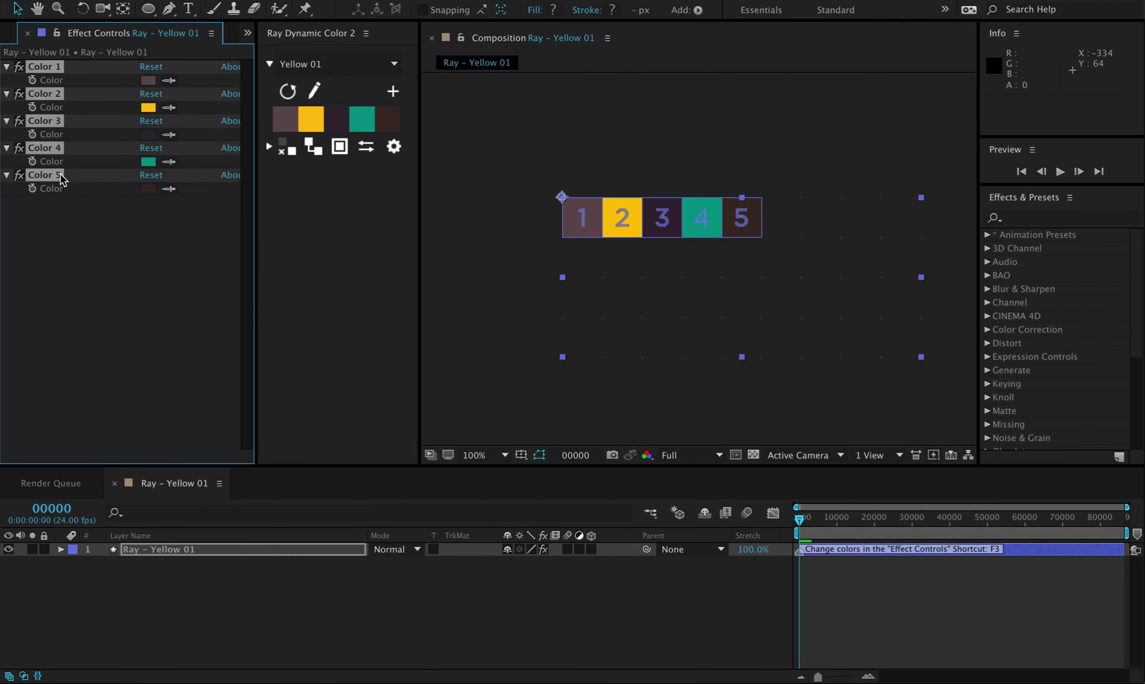
Save the five selected colour effects as a 'Squirrel' animation preset in Presets > Colors
{"action": "left_click", "coordinate": [1119, 457]}
{"action": "left_click", "coordinate": [880, 218]}
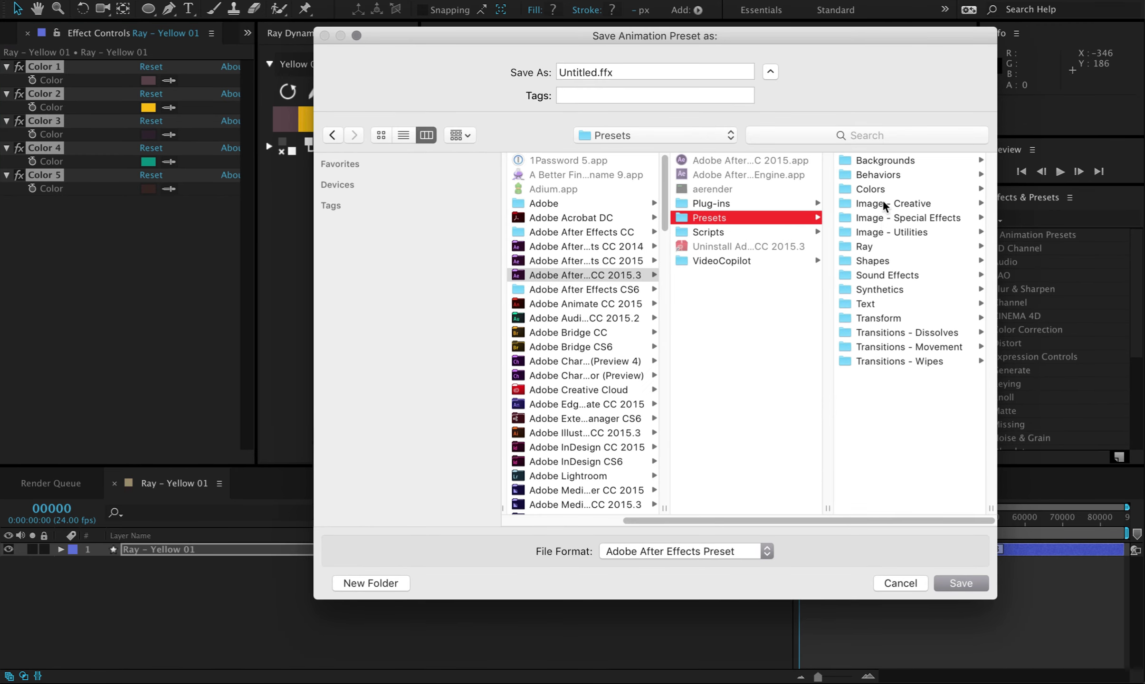
{"action": "left_click", "coordinate": [882, 192]}
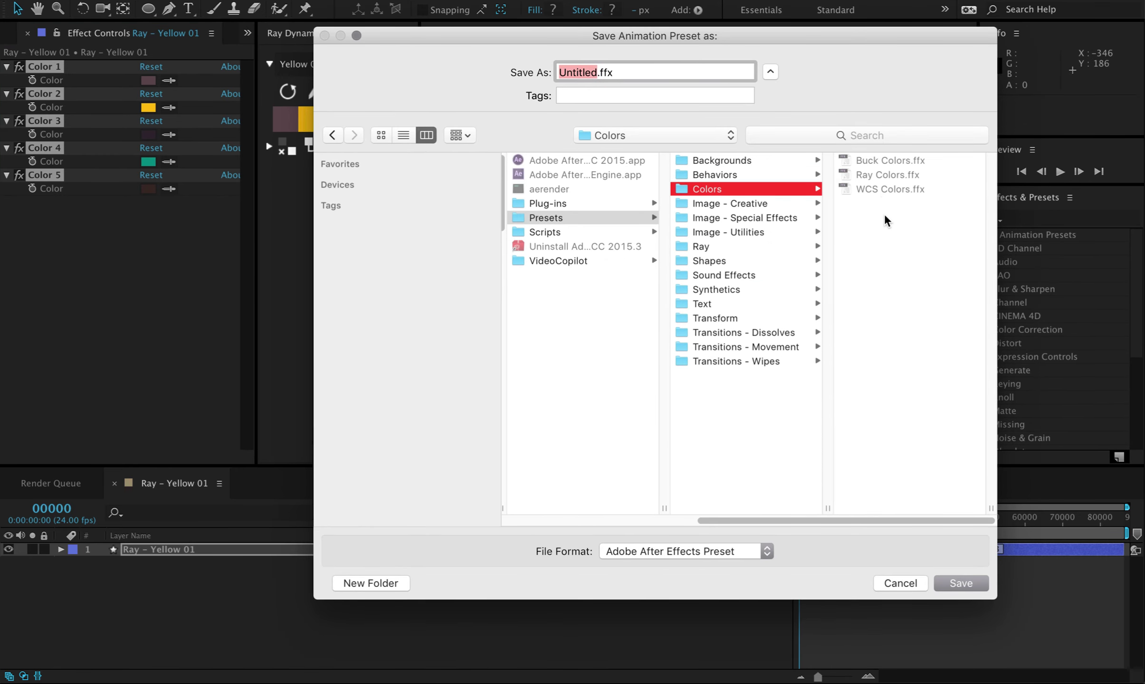
{"action": "key", "text": "BackSpace"}
{"action": "type", "text": "Squirre"}
{"action": "key", "text": "Return"}
Delete the five colour effects from the palette comp
{"action": "left_click", "coordinate": [237, 313]}
{"action": "left_click", "coordinate": [61, 179]}
{"action": "key", "text": "ctrl+a"}
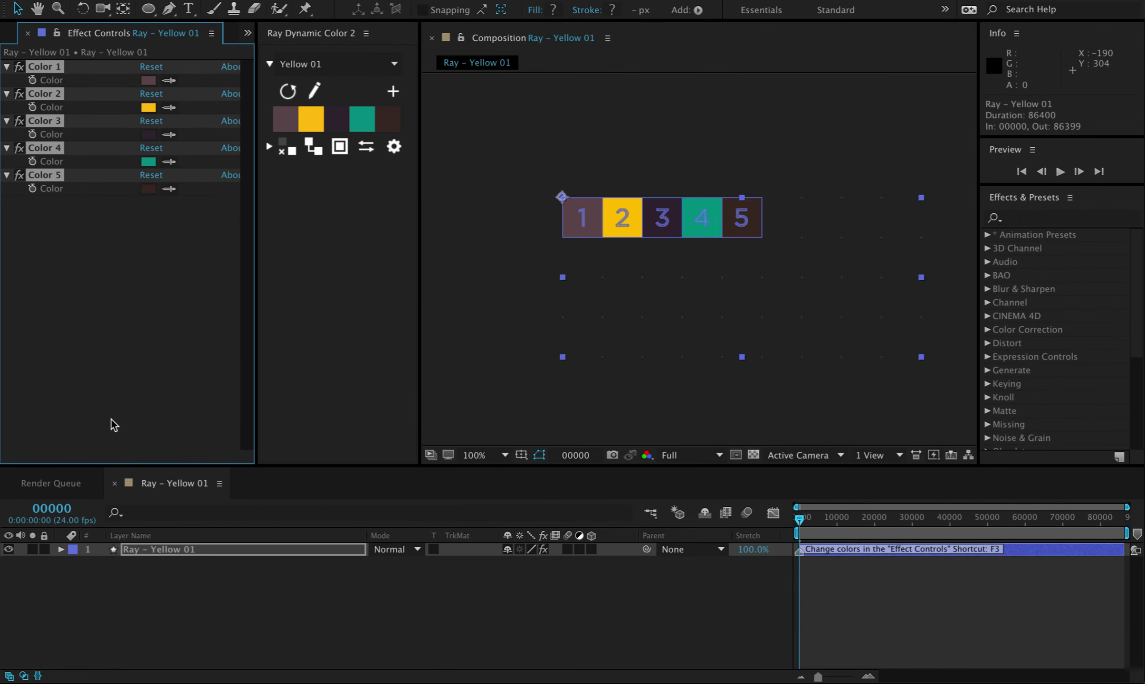
{"action": "key", "text": "Delete"}
{"action": "left_click", "coordinate": [215, 538]}
Reapply the Squirrel preset from the Colors folder and rescan the palette to restore its swatches
{"action": "left_click", "coordinate": [987, 235]}
{"action": "left_click", "coordinate": [1001, 275]}
{"action": "double_click", "coordinate": [1031, 316]}
{"action": "left_click", "coordinate": [287, 90]}
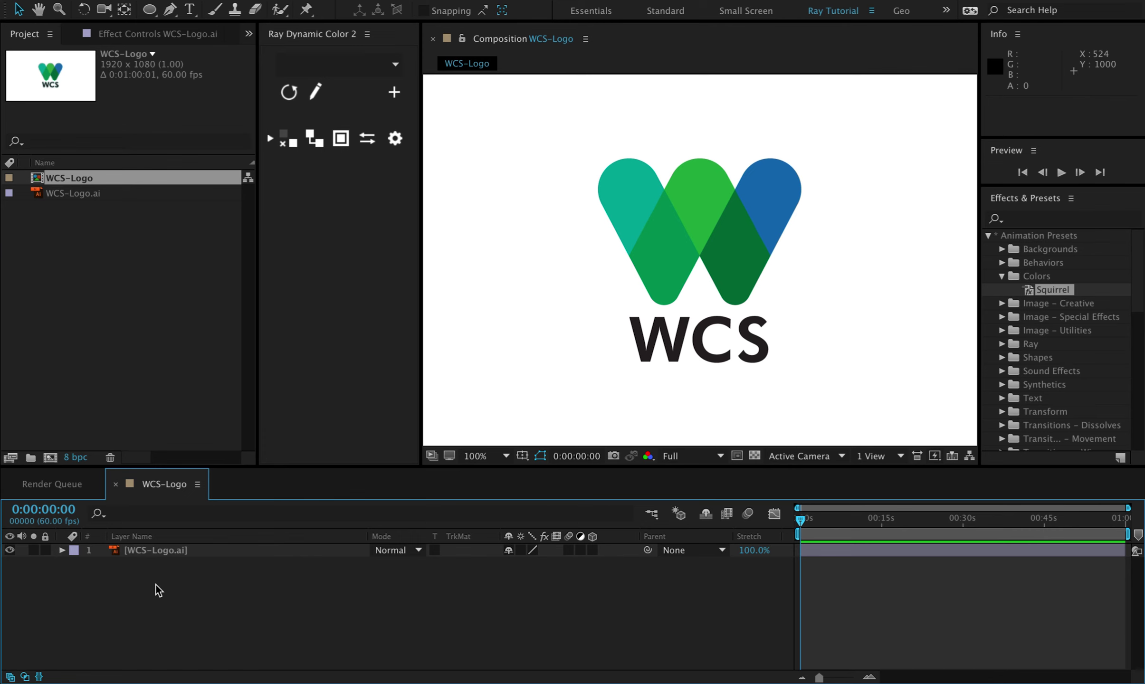
Convert the WCS-Logo.ai layer to shapes and create a 'WCS-Logo Outlines 01' palette with the default name
{"action": "left_click", "coordinate": [164, 550]}
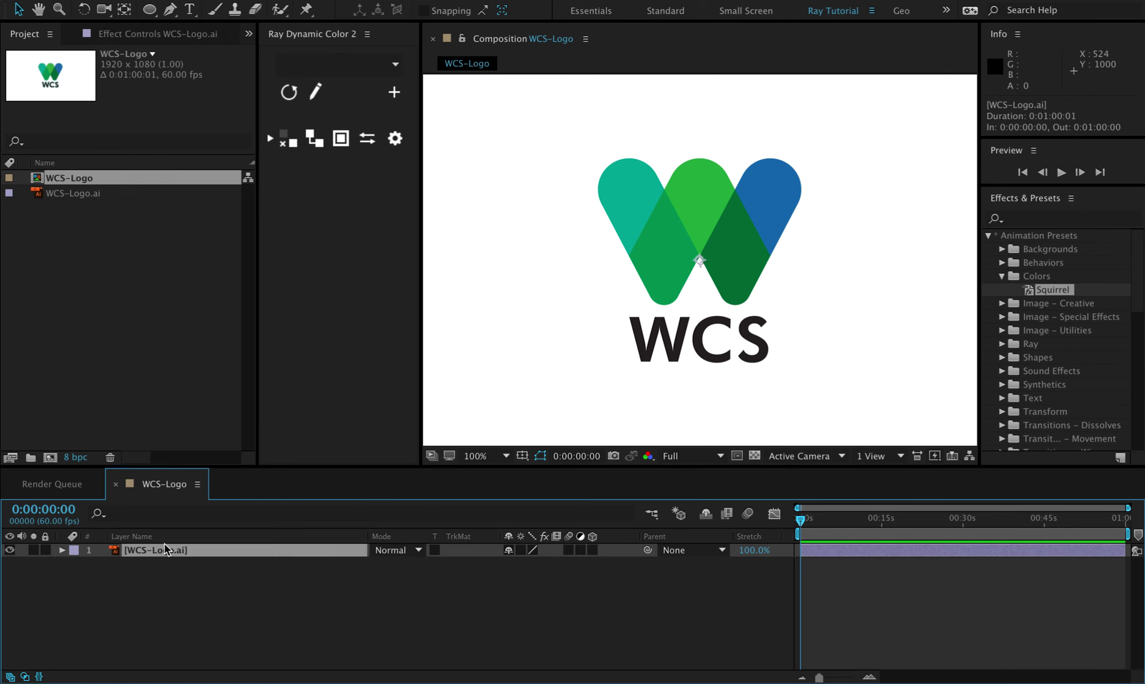
{"action": "right_click", "coordinate": [165, 545]}
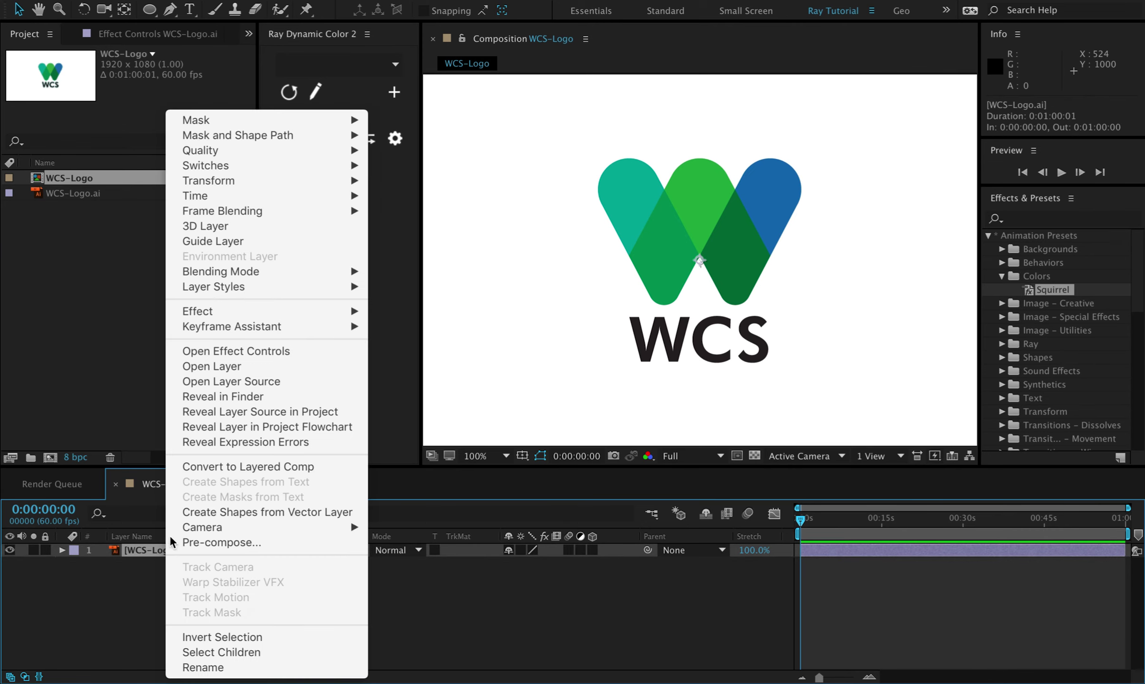
{"action": "left_click", "coordinate": [194, 513]}
{"action": "left_click", "coordinate": [393, 92]}
{"action": "key", "text": "Return"}
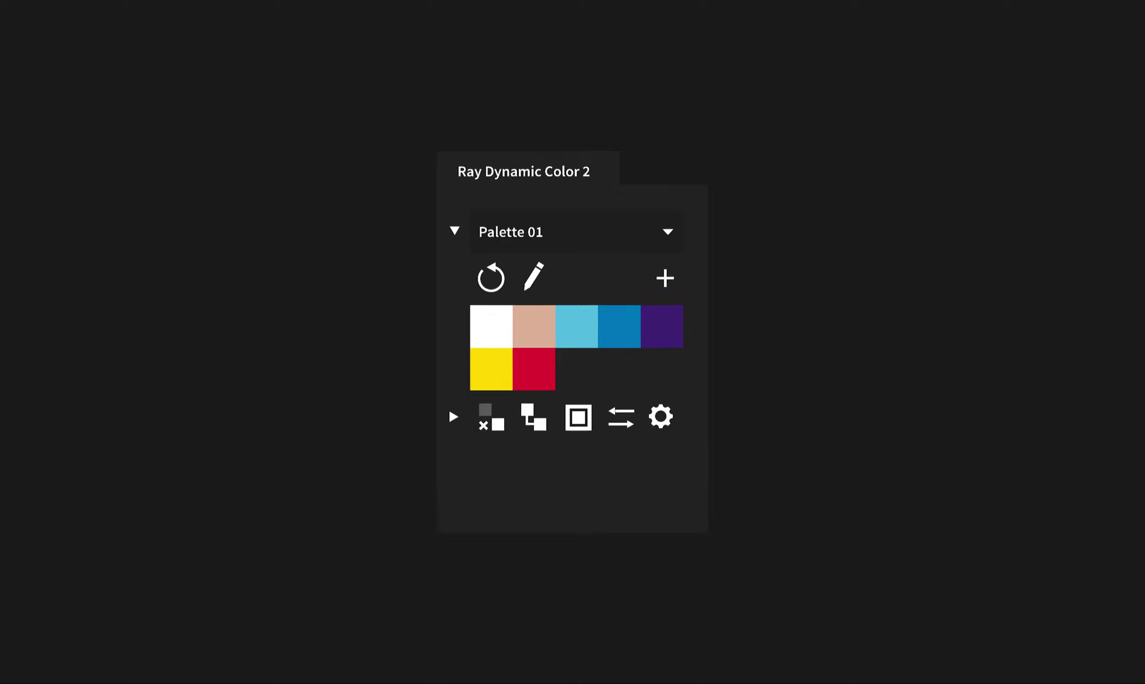